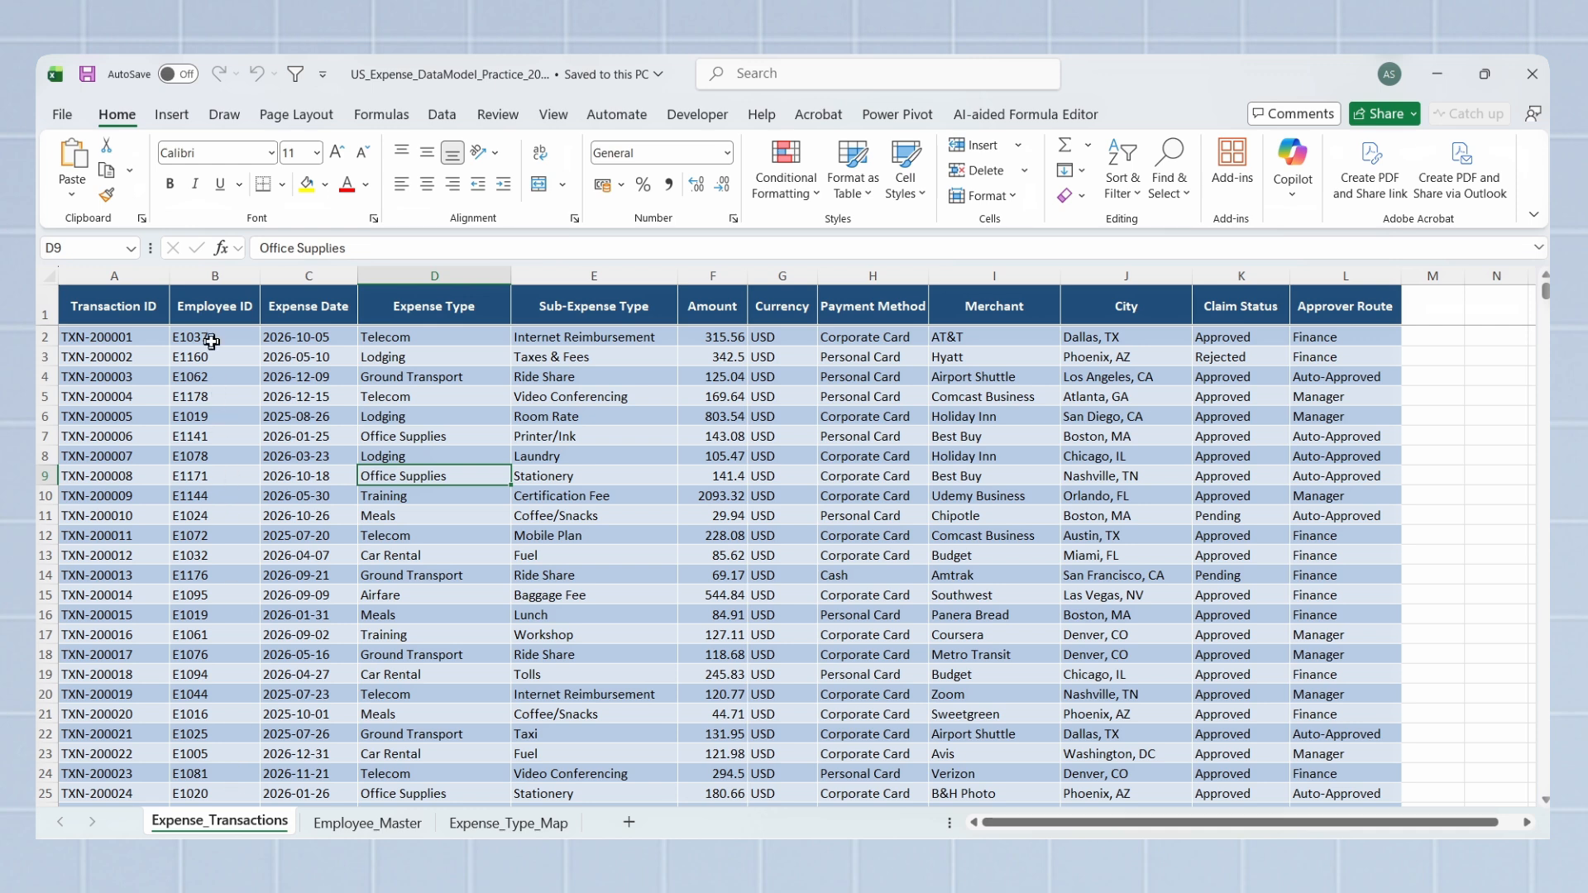
Step: Compare the Employee ID column in Expense_Transactions with the Employee ID column in Employee_Master
{"action": "left_click_drag", "start_coordinate": [211, 337], "coordinate": [208, 717]}
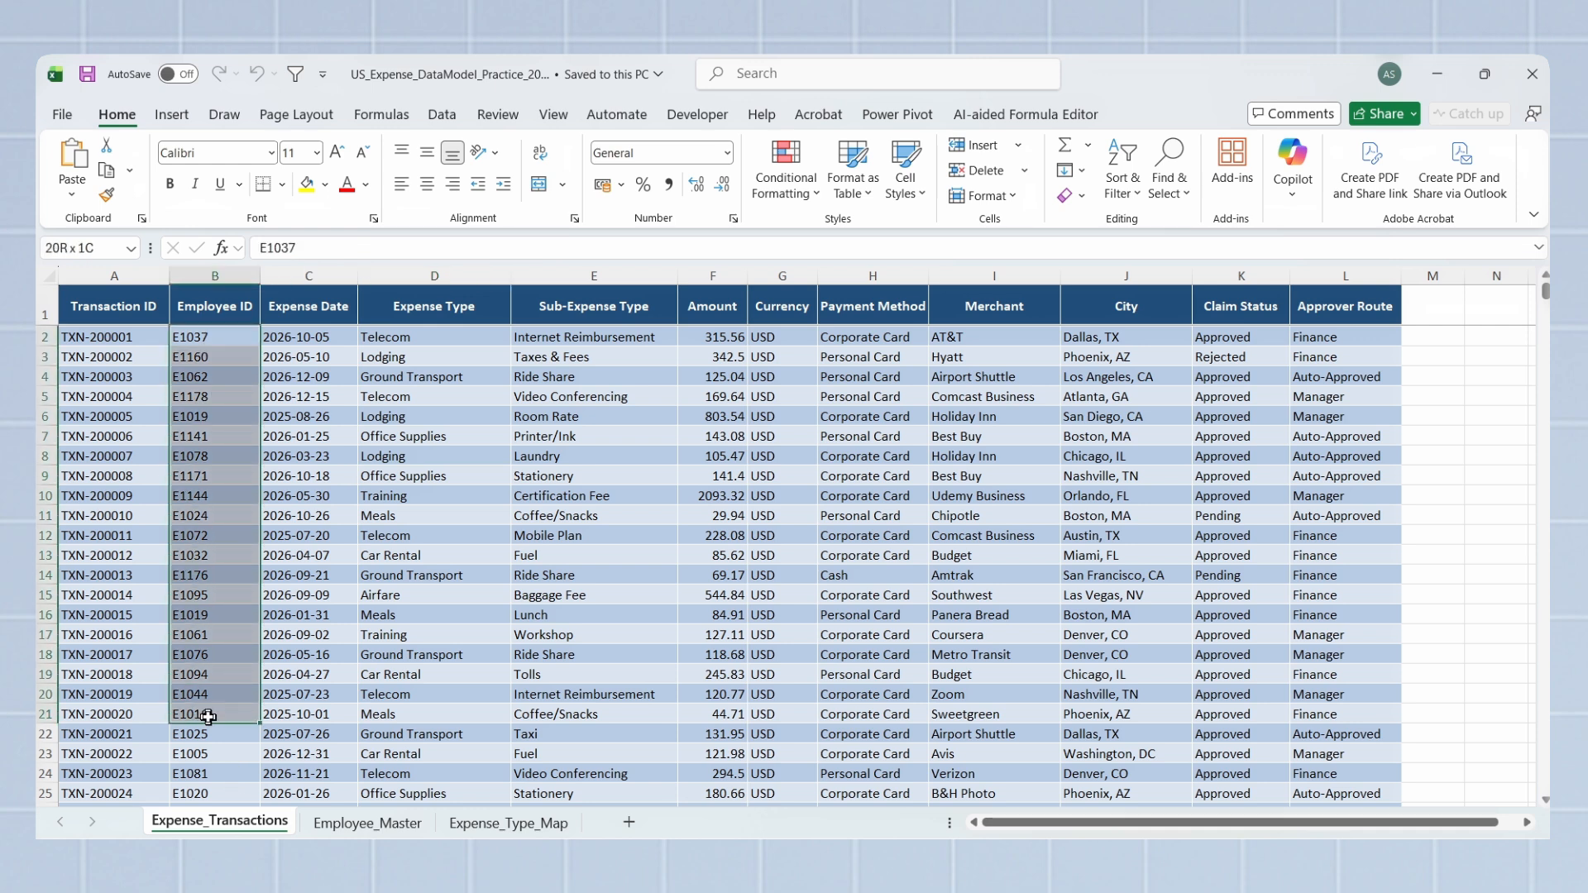
{"action": "left_click", "coordinate": [344, 823]}
{"action": "left_click_drag", "start_coordinate": [117, 330], "coordinate": [121, 608]}
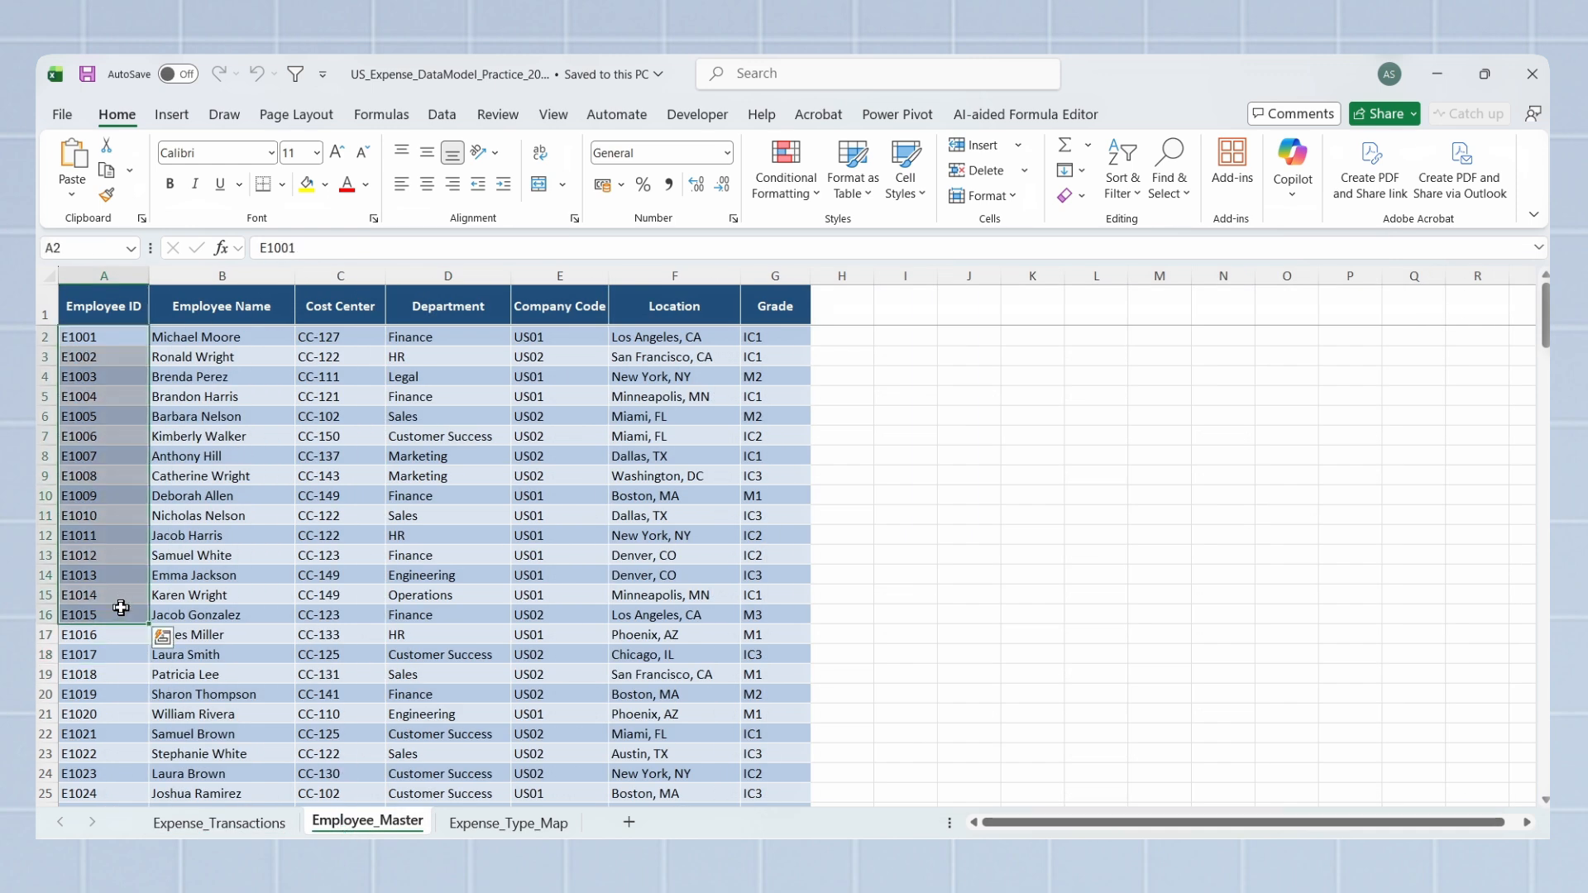
{"action": "left_click", "coordinate": [191, 599]}
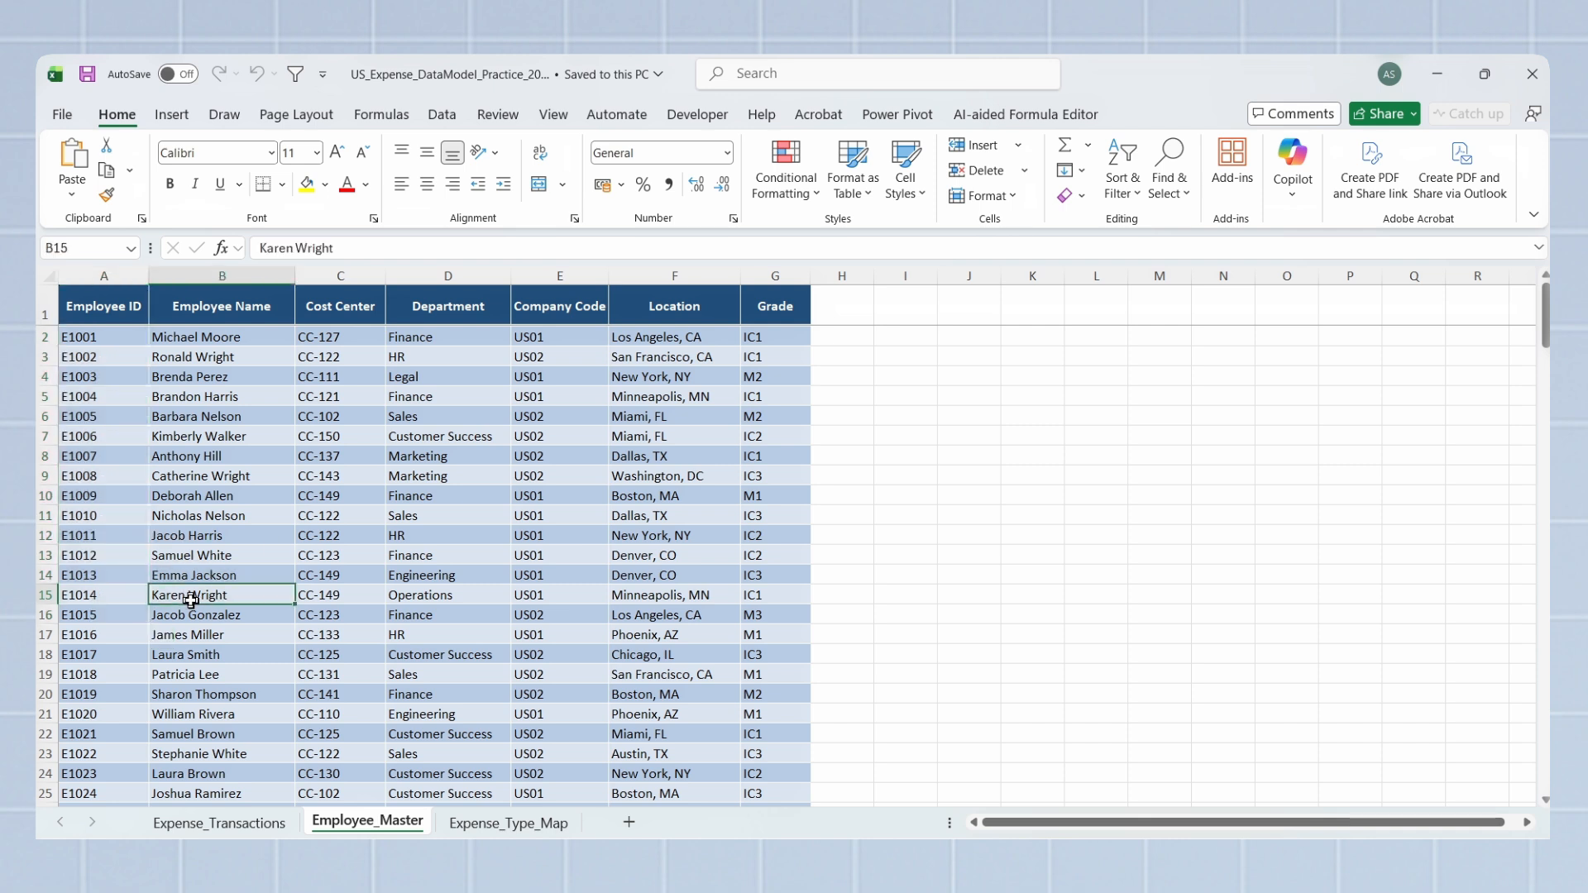
Step: Compare the Expense Type and Sub-Expense Type columns in Expense_Transactions with the same columns in Expense_Type_Map
{"action": "left_click", "coordinate": [259, 827]}
{"action": "left_click_drag", "start_coordinate": [601, 318], "coordinate": [612, 599]}
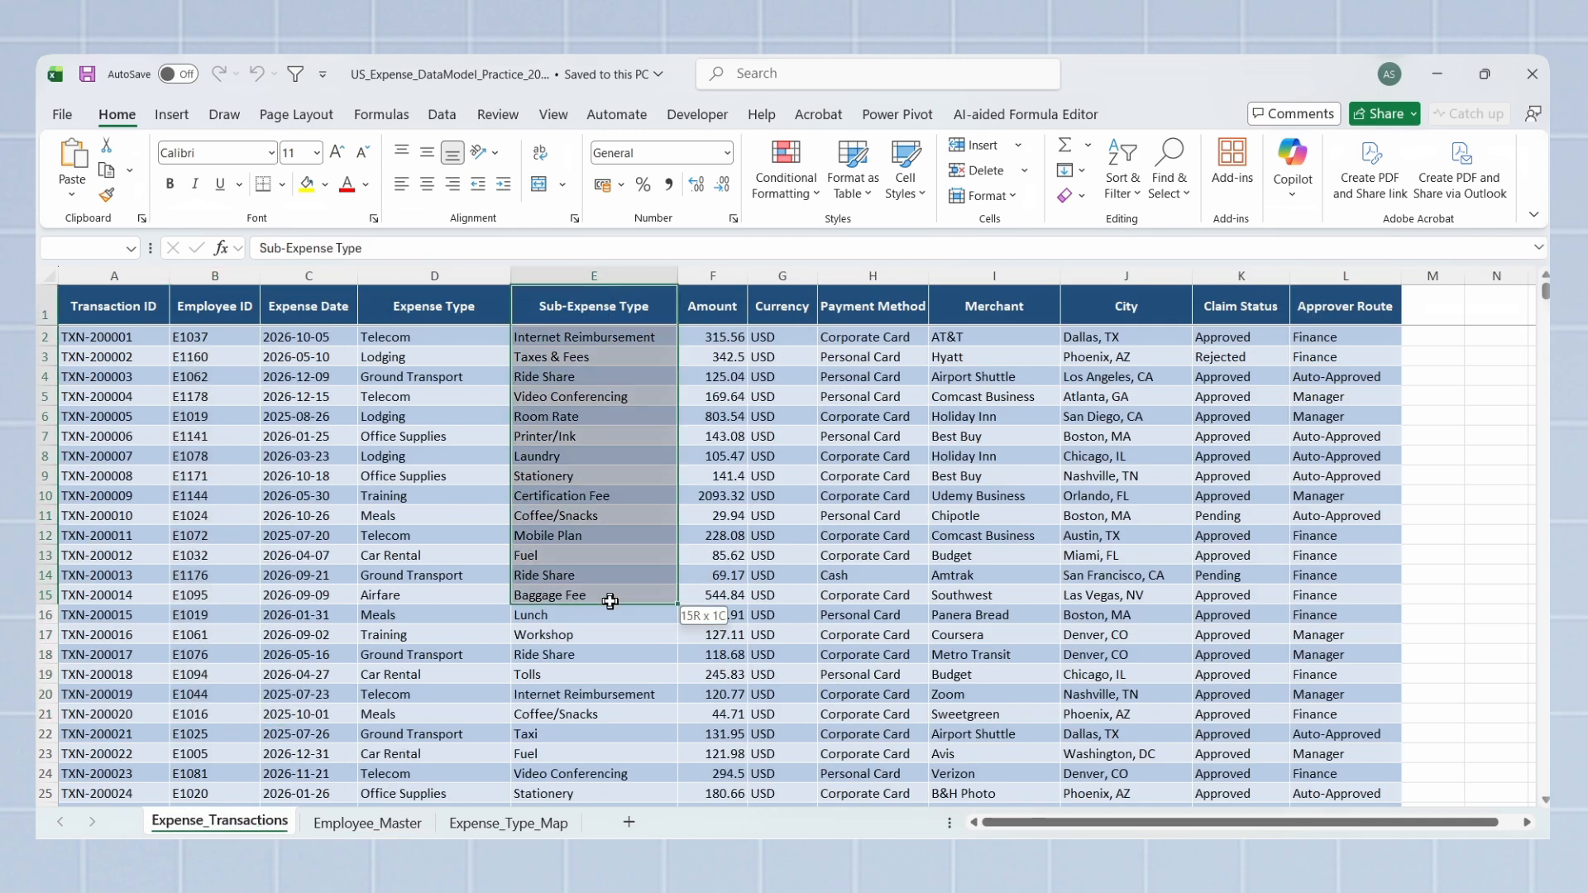
{"action": "left_click_drag", "start_coordinate": [434, 310], "coordinate": [434, 520]}
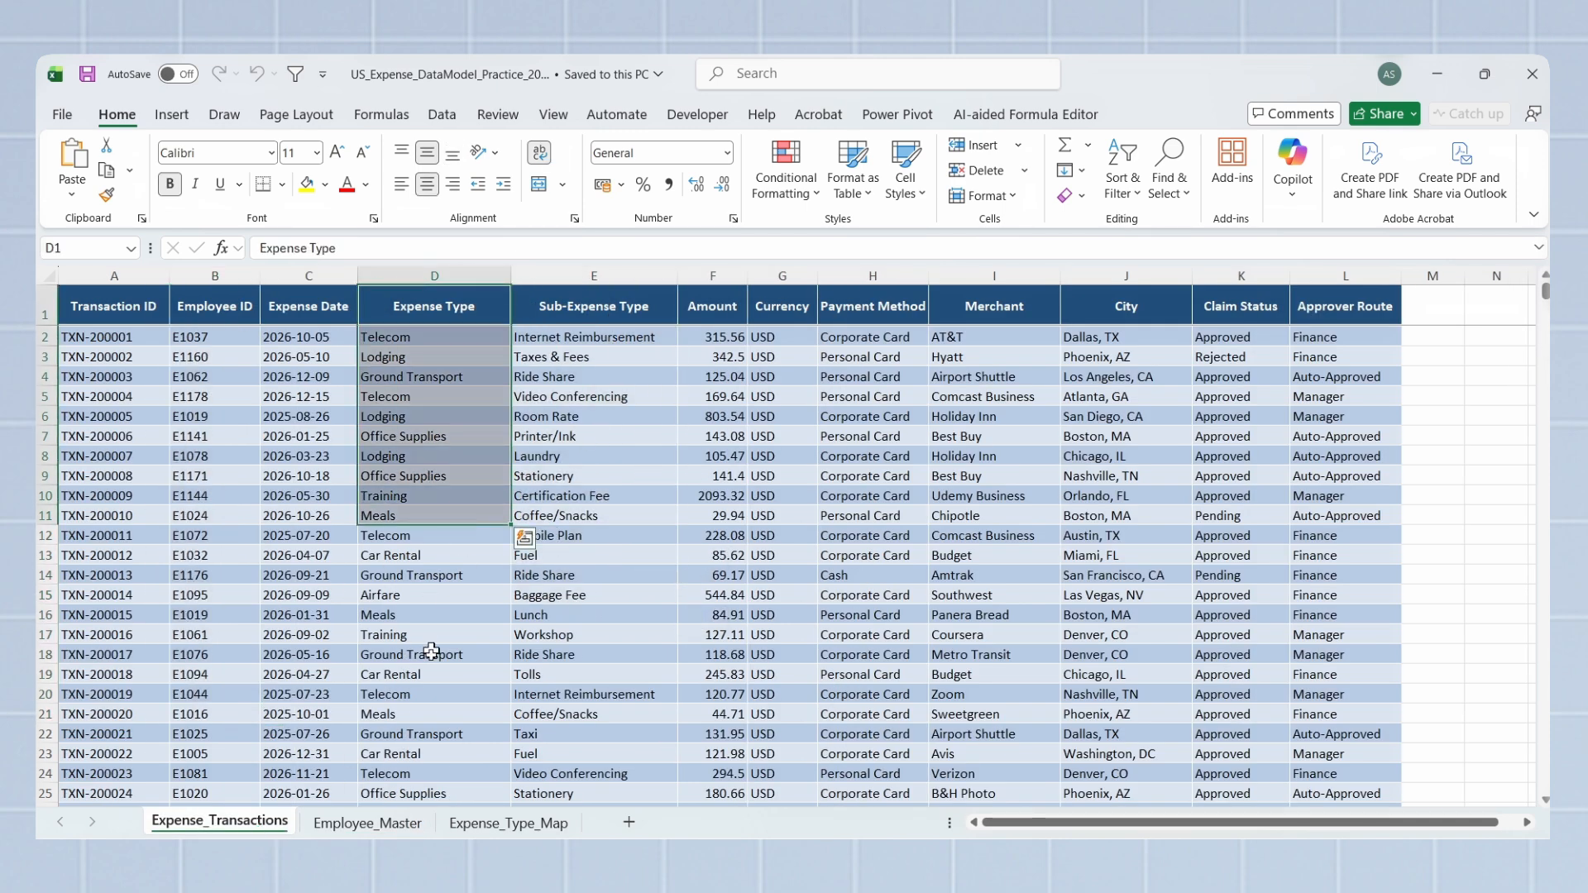
{"action": "left_click", "coordinate": [507, 824]}
{"action": "left_click", "coordinate": [350, 533]}
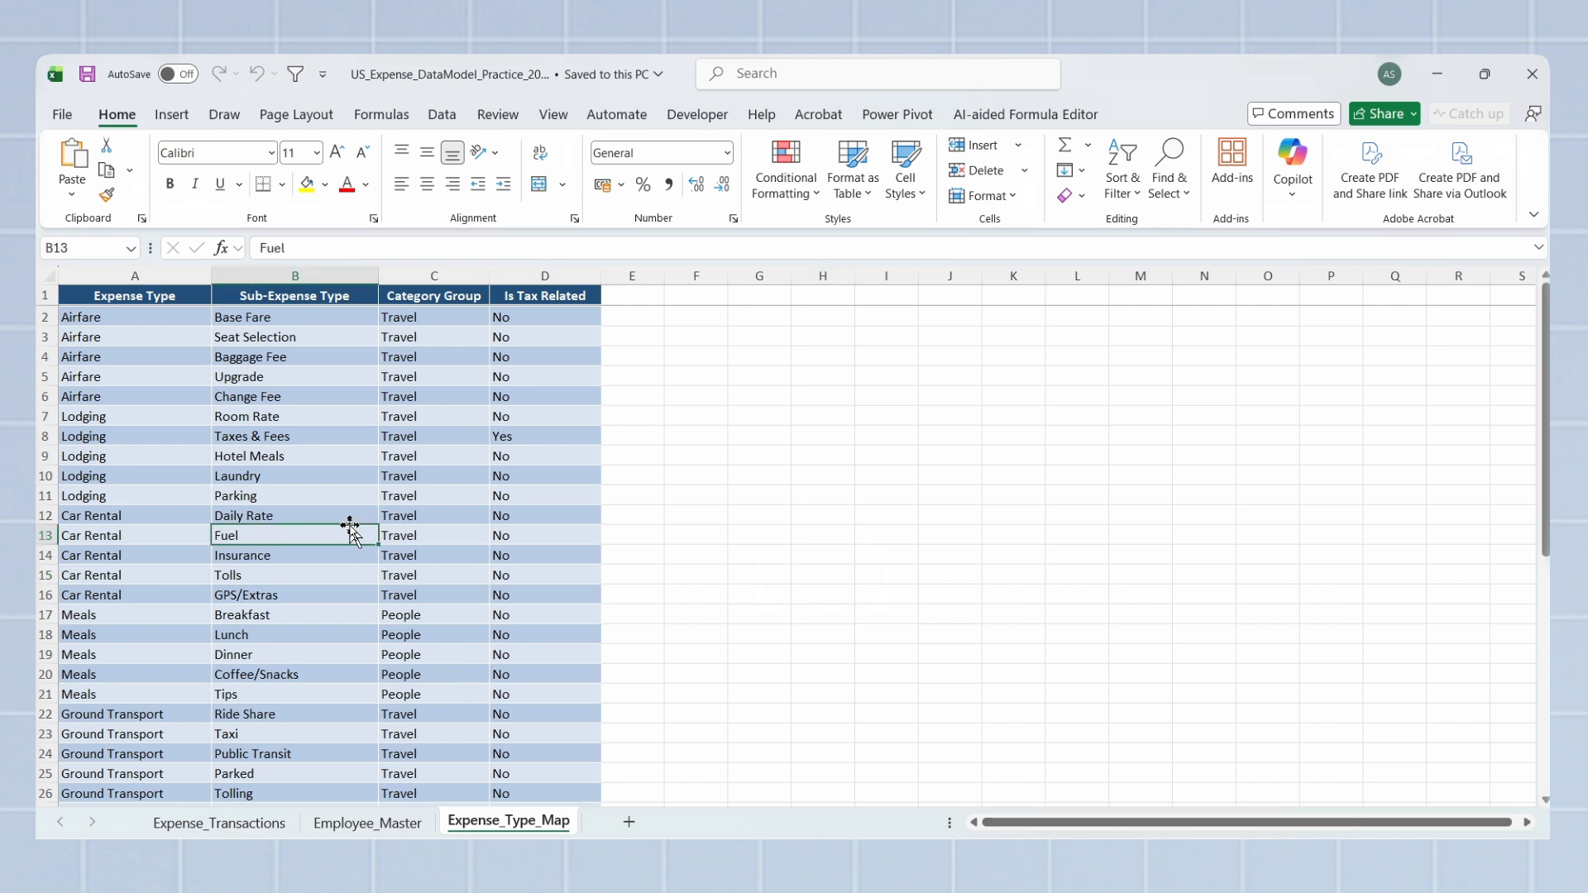
{"action": "left_click_drag", "start_coordinate": [145, 299], "coordinate": [142, 477]}
{"action": "left_click_drag", "start_coordinate": [294, 296], "coordinate": [296, 416]}
{"action": "left_click", "coordinate": [298, 581]}
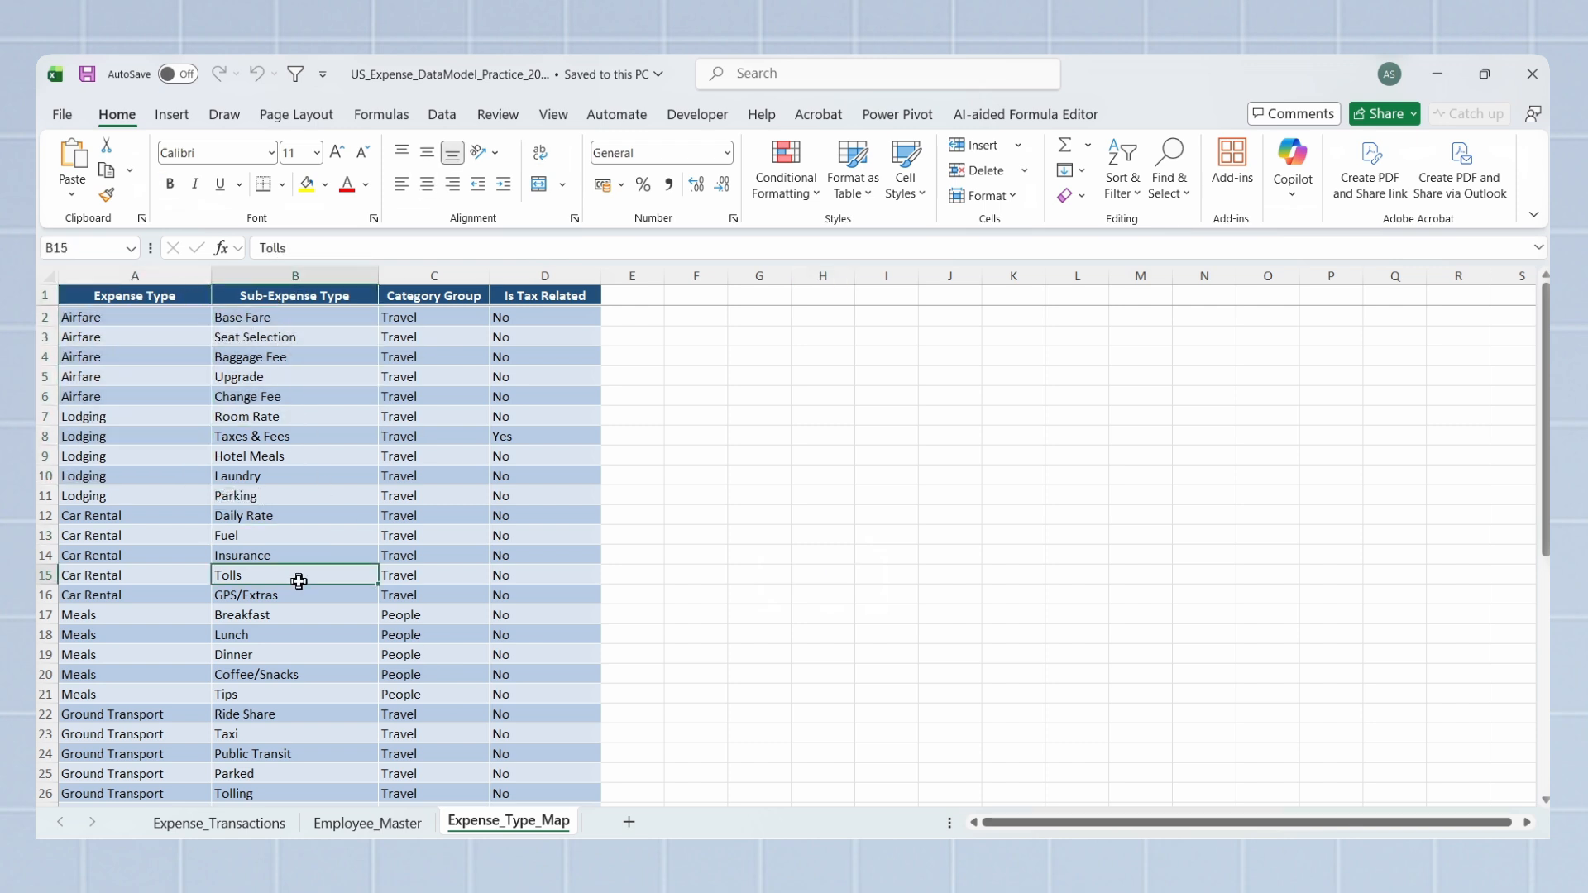
Step: Review the Employee ID values in Expense_Transactions and Employee_Master as the shared key between the two sheets
{"action": "left_click", "coordinate": [268, 823]}
{"action": "left_click", "coordinate": [352, 671]}
{"action": "left_click", "coordinate": [229, 395]}
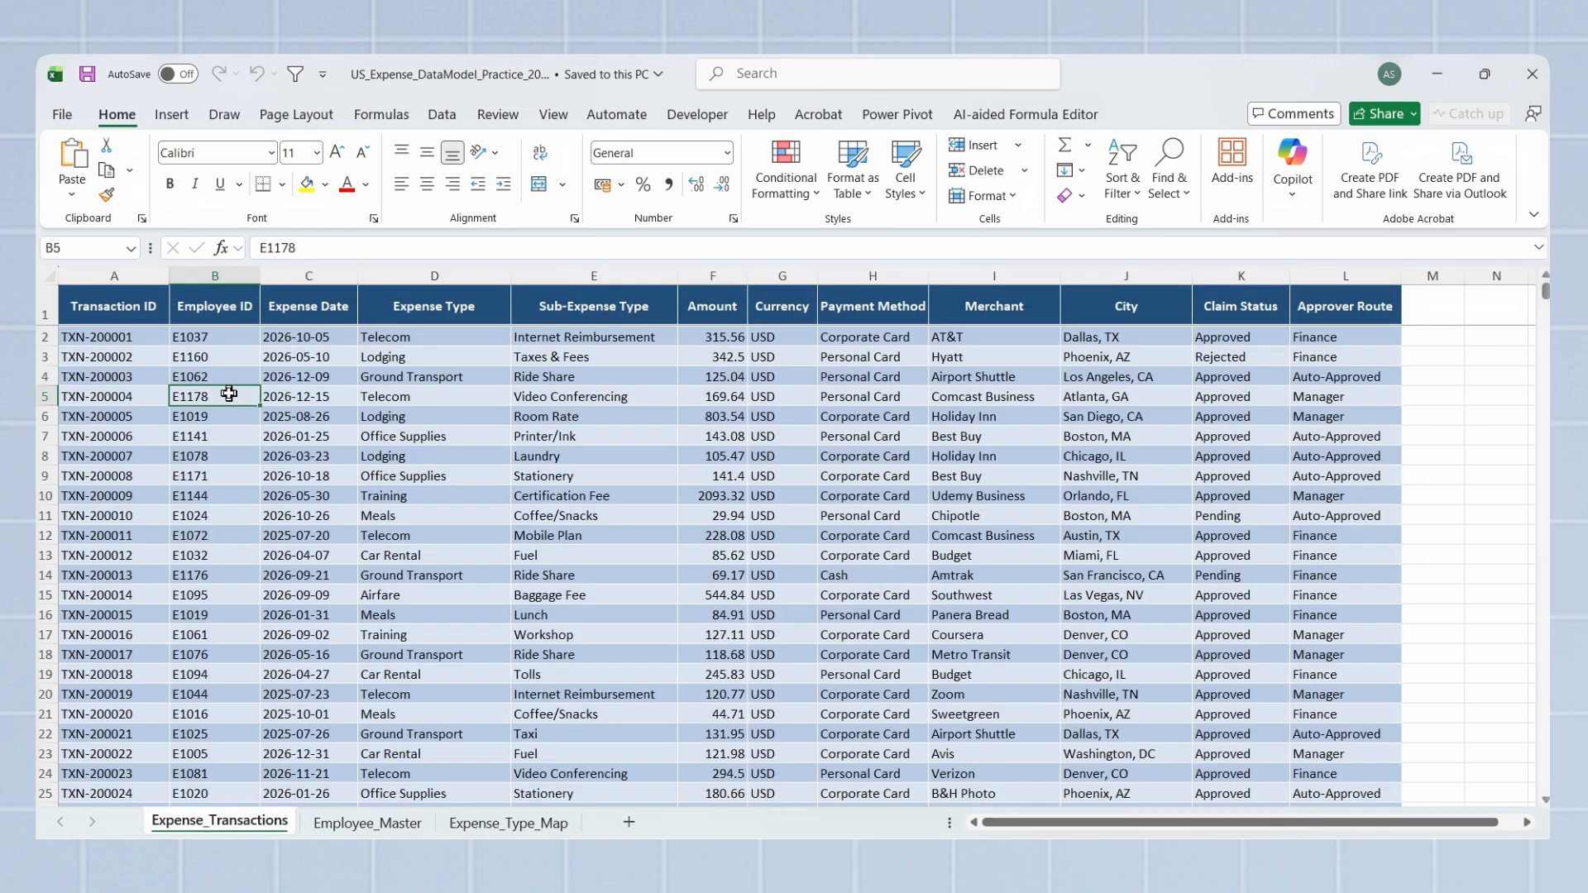
{"action": "left_click", "coordinate": [367, 823]}
{"action": "left_click_drag", "start_coordinate": [130, 358], "coordinate": [130, 587]}
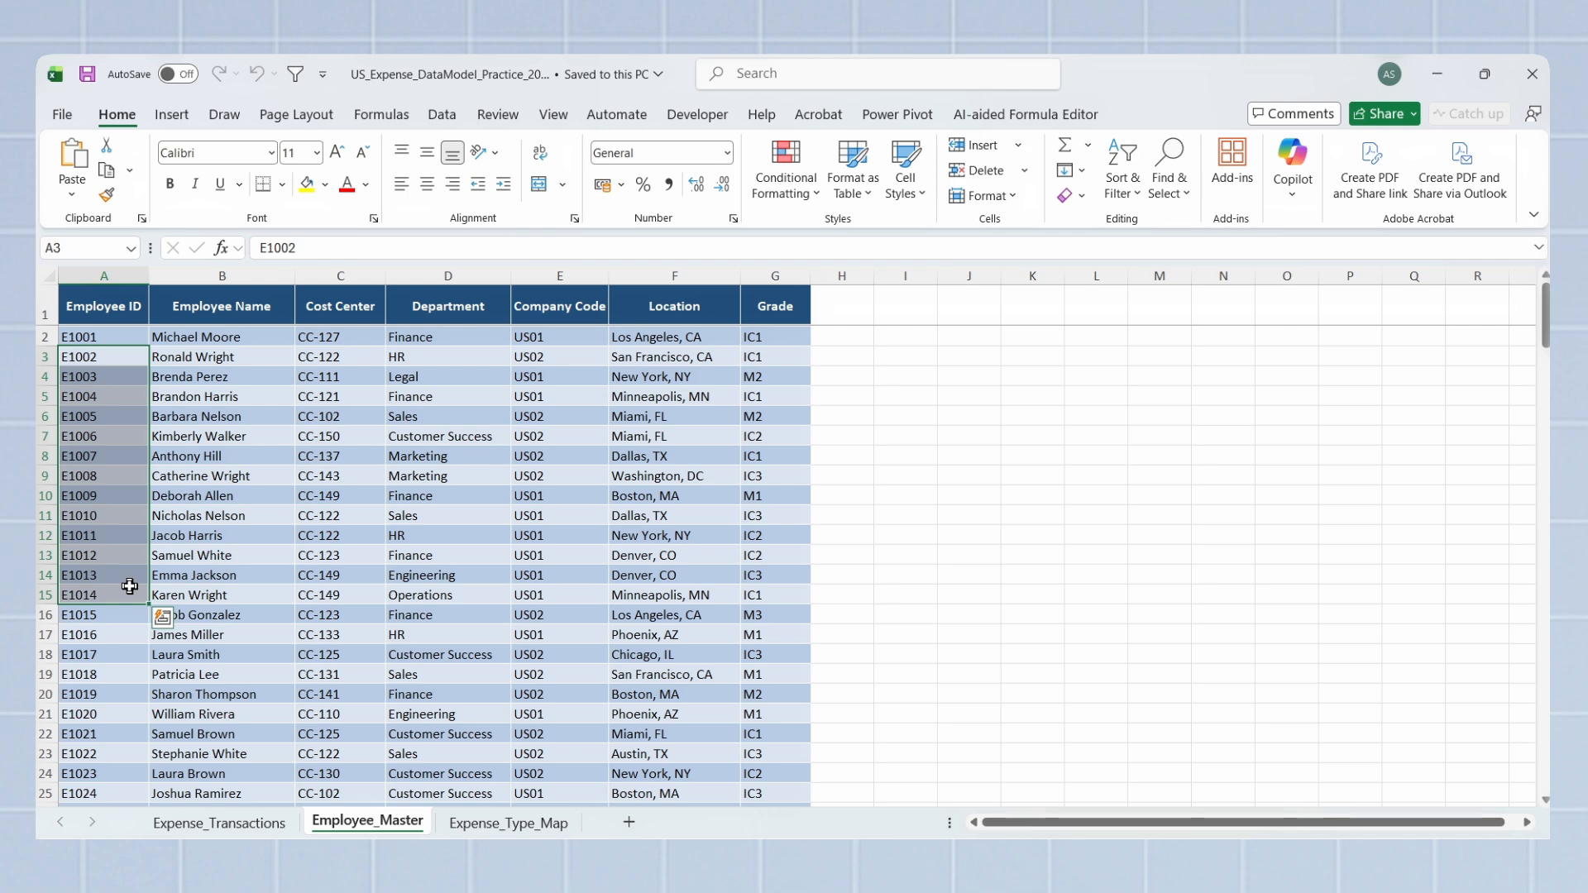
Step: Review the Expense Type and Sub-Expense Type pairs in Expense_Transactions and Expense_Type_Map as the key shared by both sheets
{"action": "left_click", "coordinate": [220, 823]}
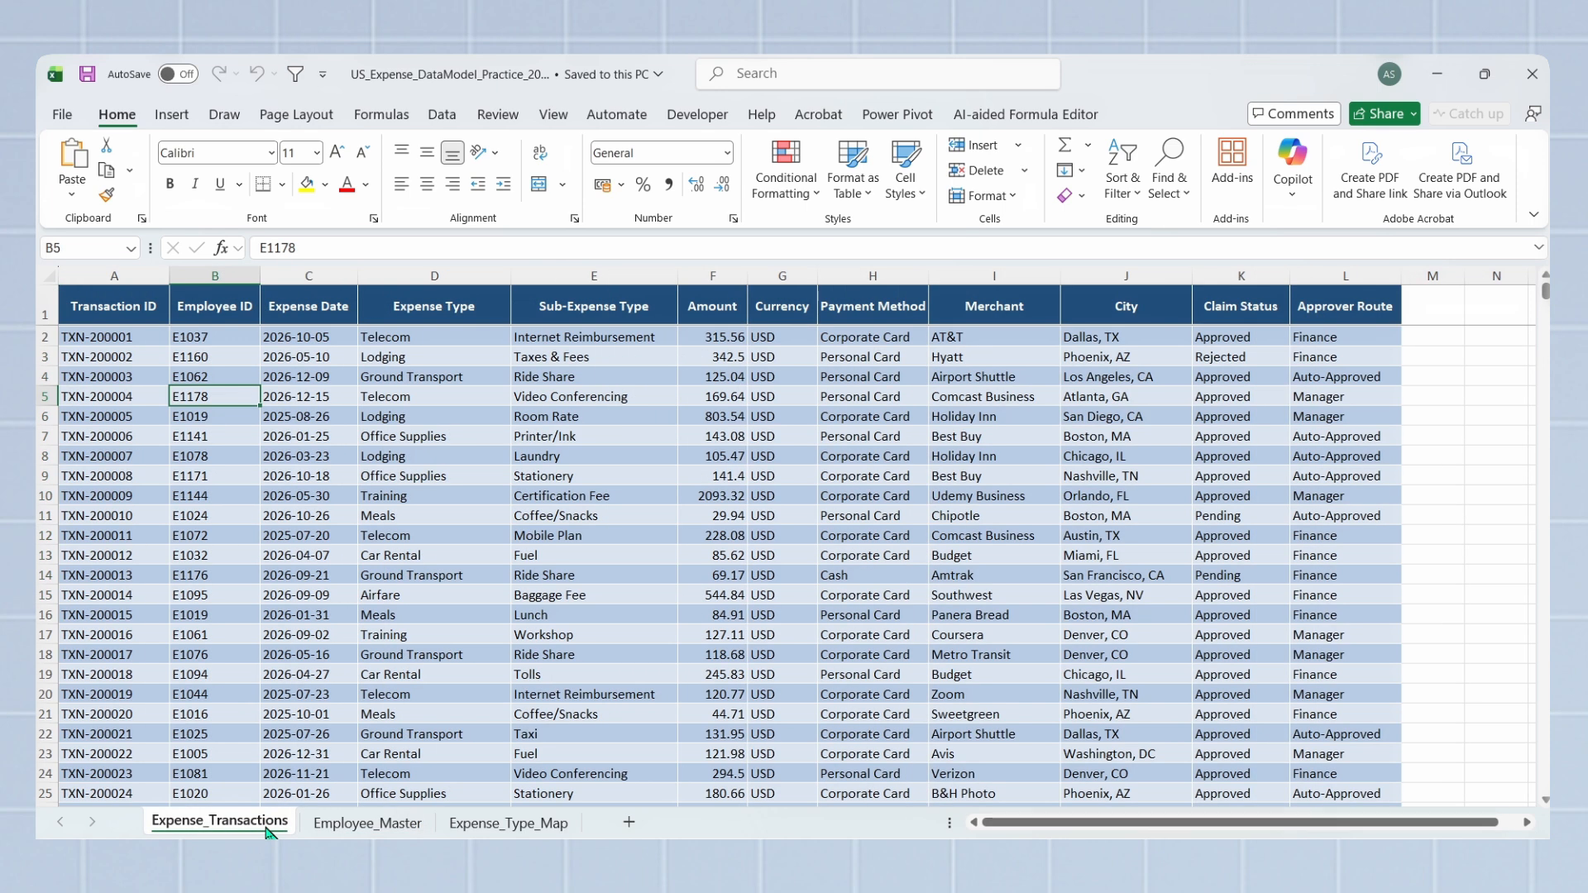
{"action": "left_click_drag", "start_coordinate": [454, 357], "coordinate": [457, 594]}
{"action": "left_click_drag", "start_coordinate": [564, 377], "coordinate": [568, 535]}
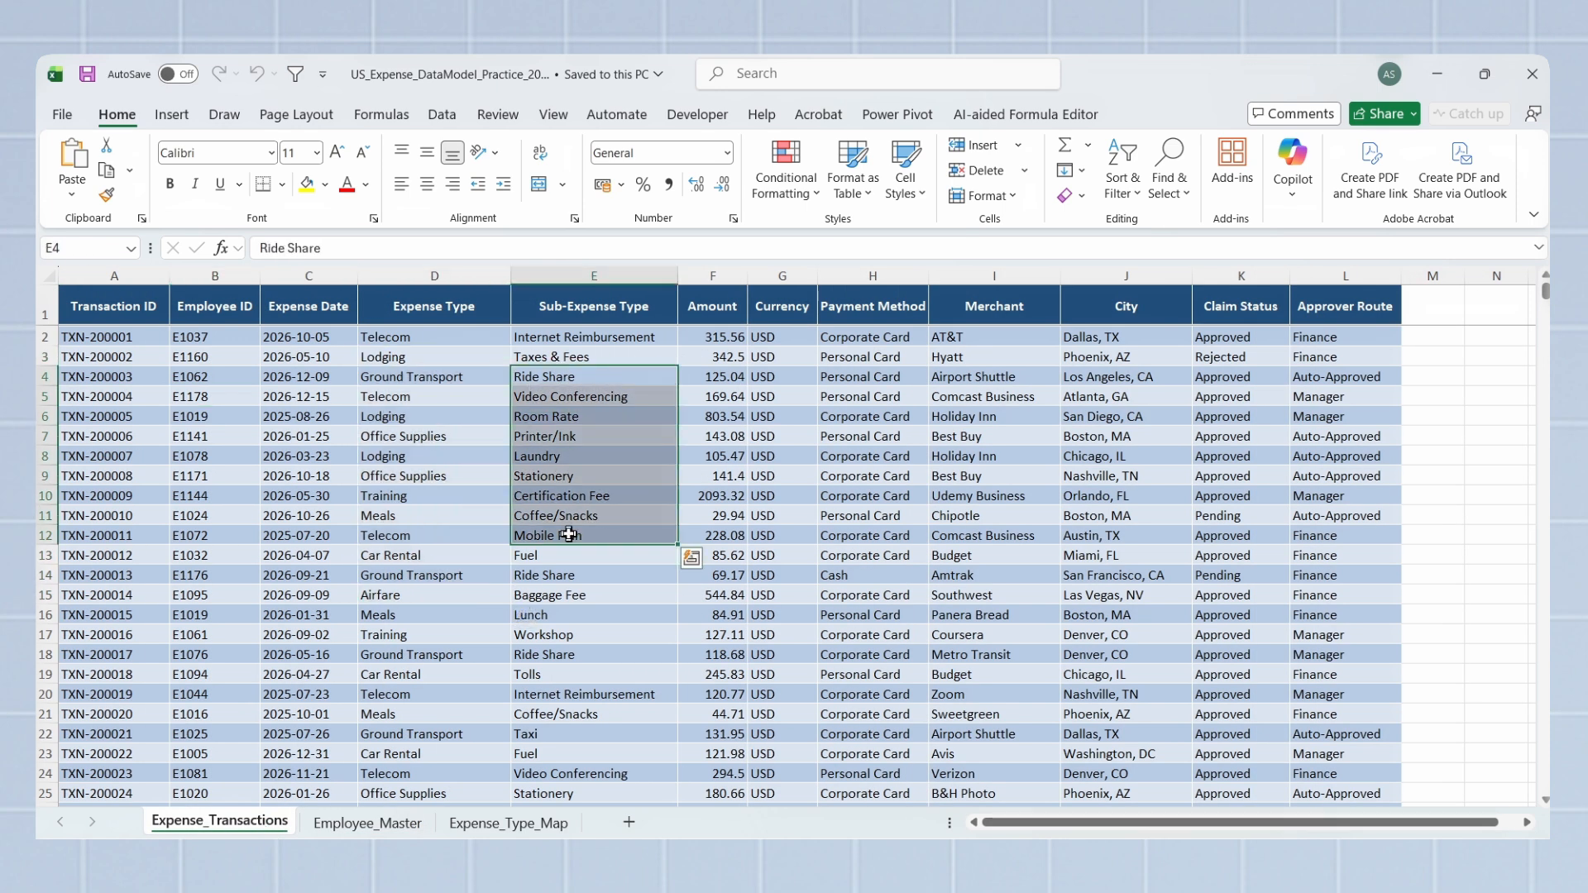
{"action": "left_click", "coordinate": [509, 823]}
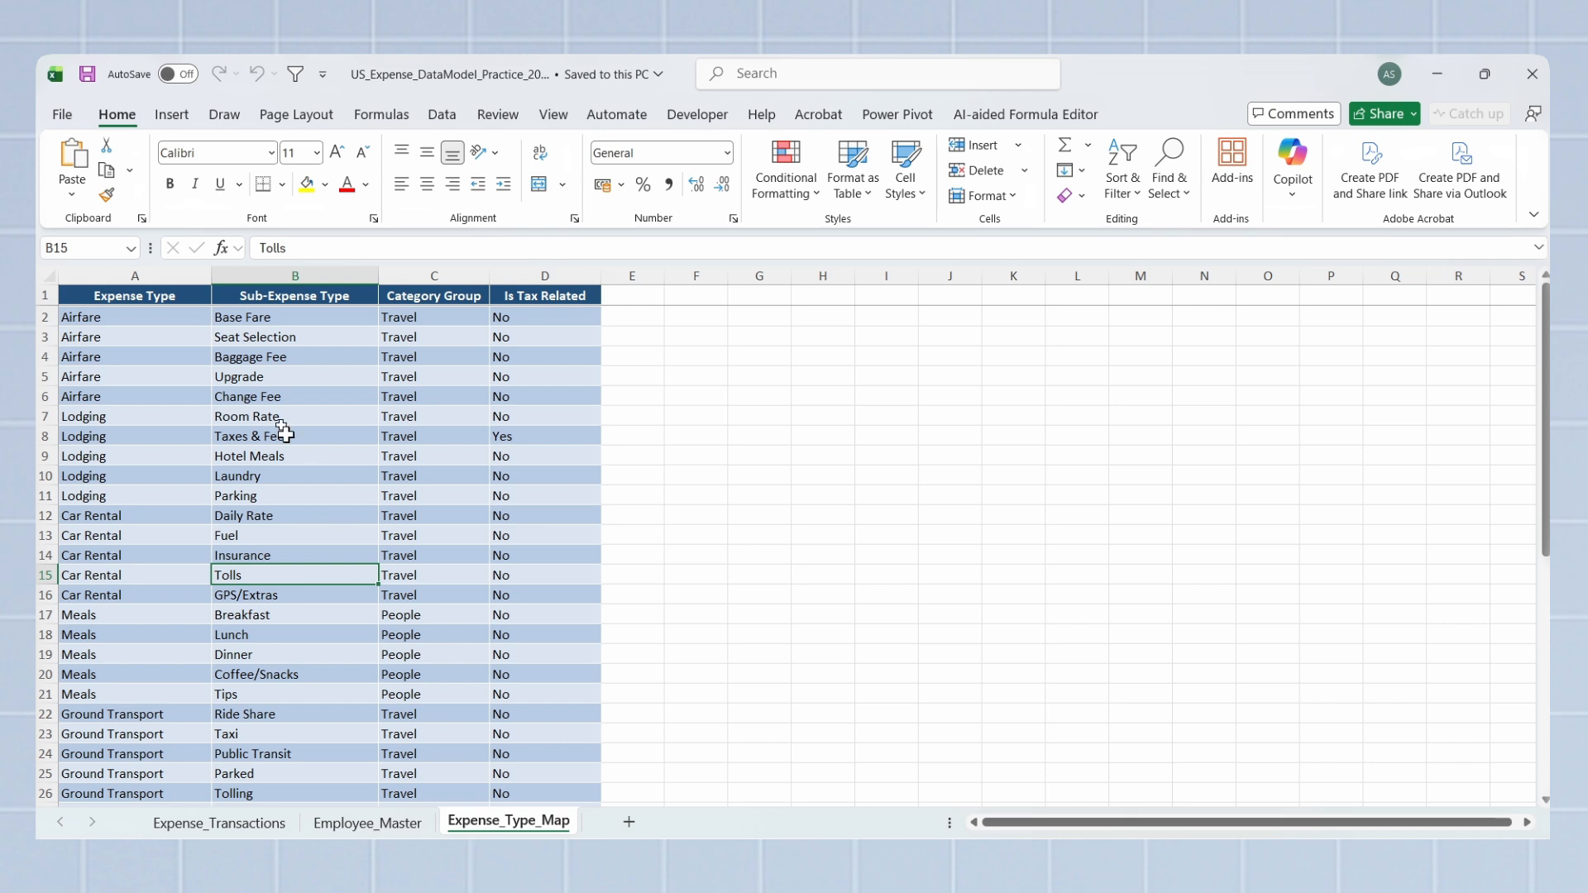
{"action": "left_click_drag", "start_coordinate": [273, 317], "coordinate": [298, 614]}
{"action": "left_click_drag", "start_coordinate": [154, 317], "coordinate": [172, 647]}
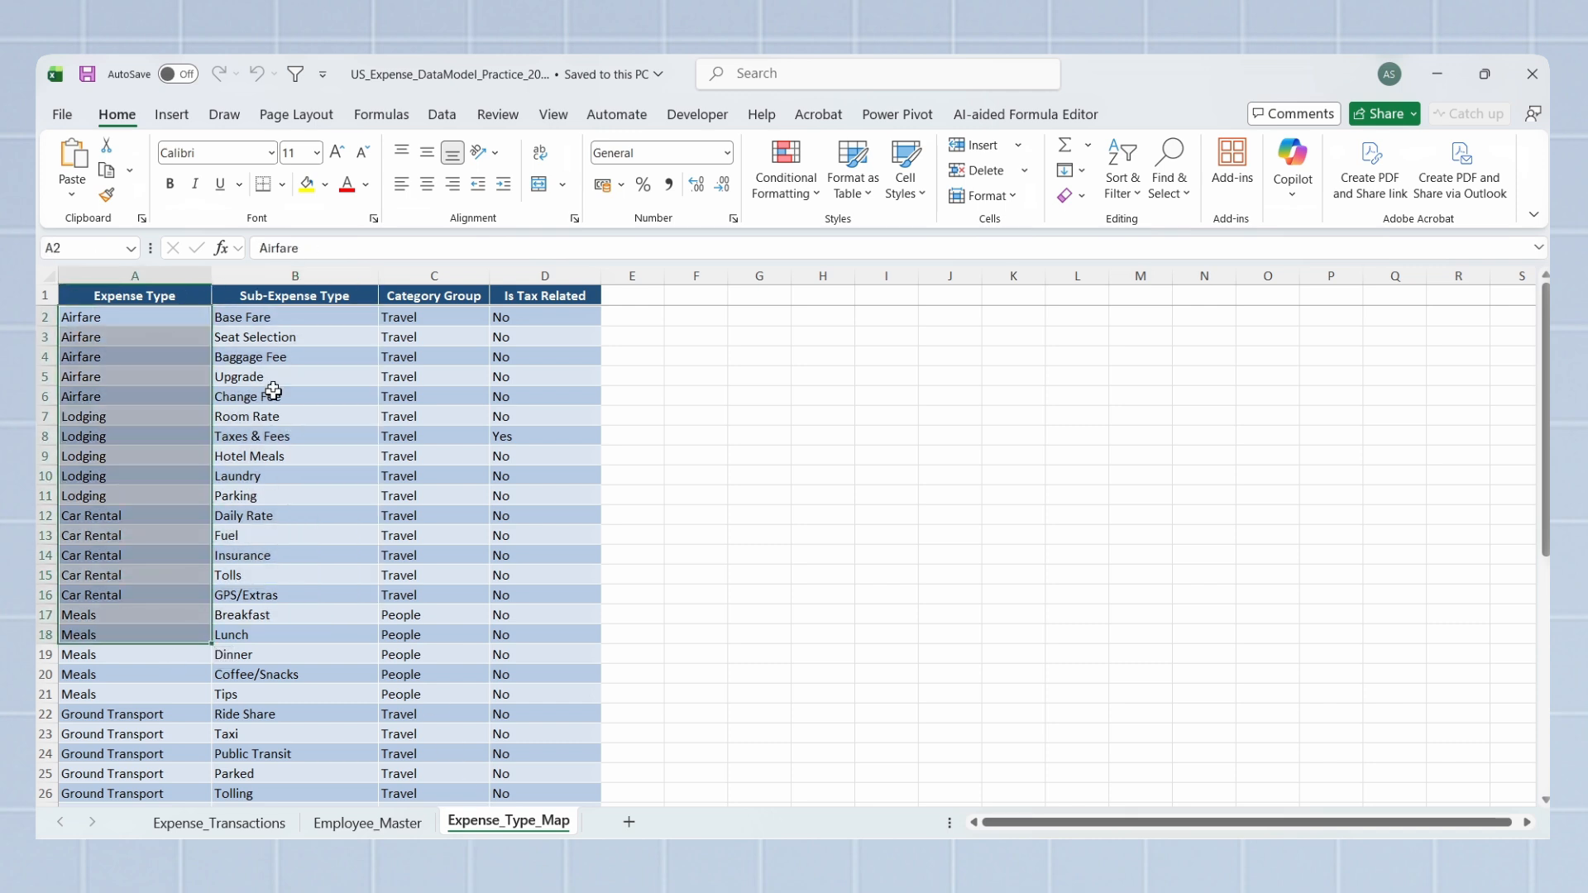
{"action": "left_click_drag", "start_coordinate": [280, 321], "coordinate": [273, 666]}
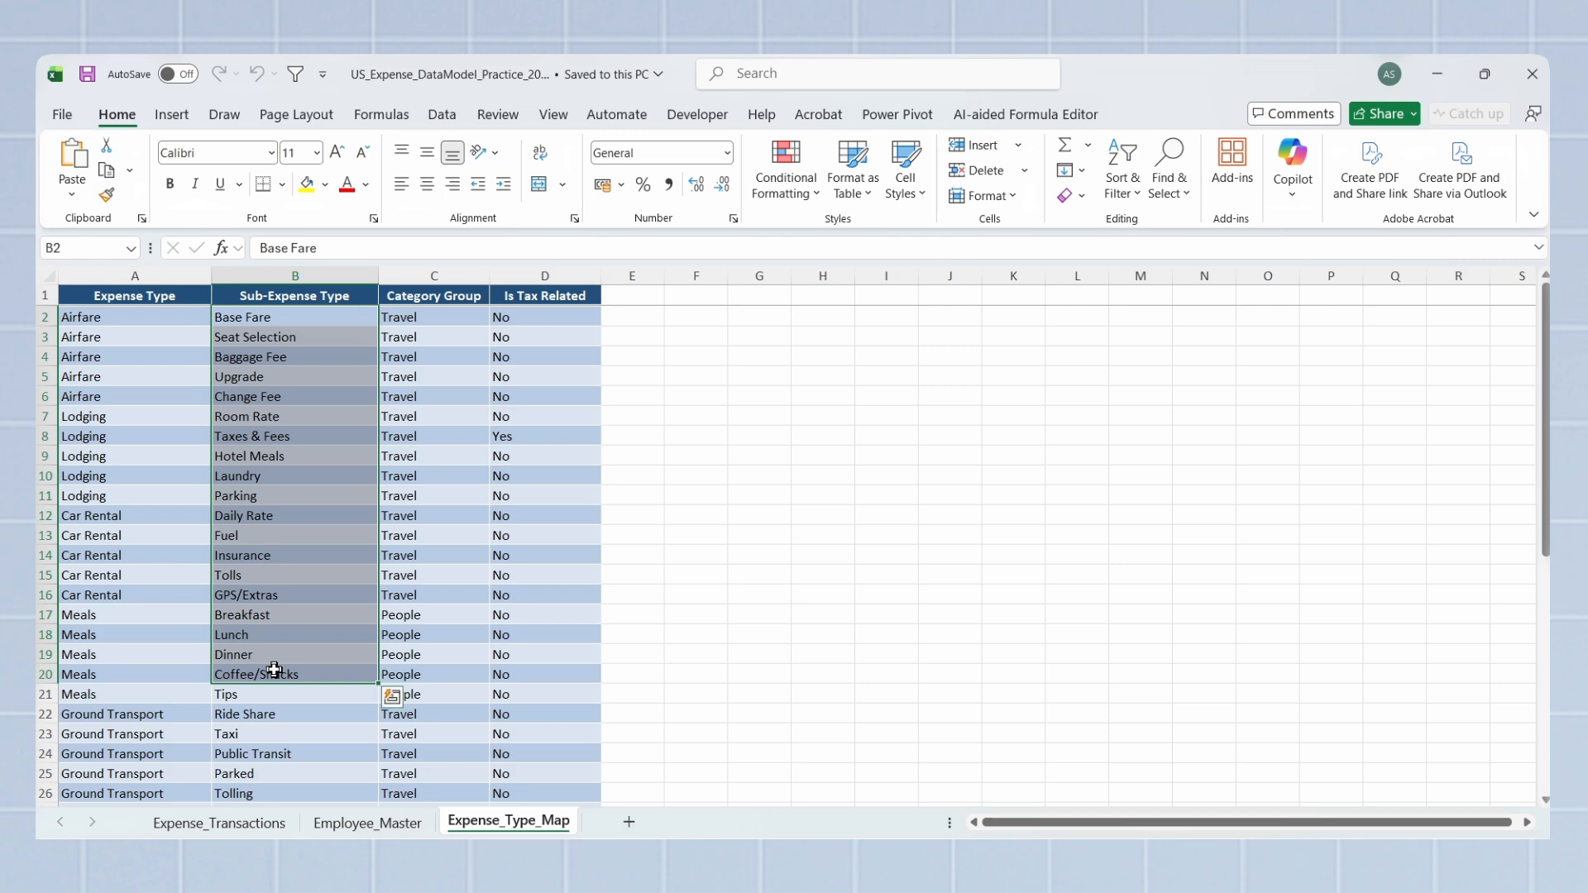
{"action": "left_click", "coordinate": [274, 670]}
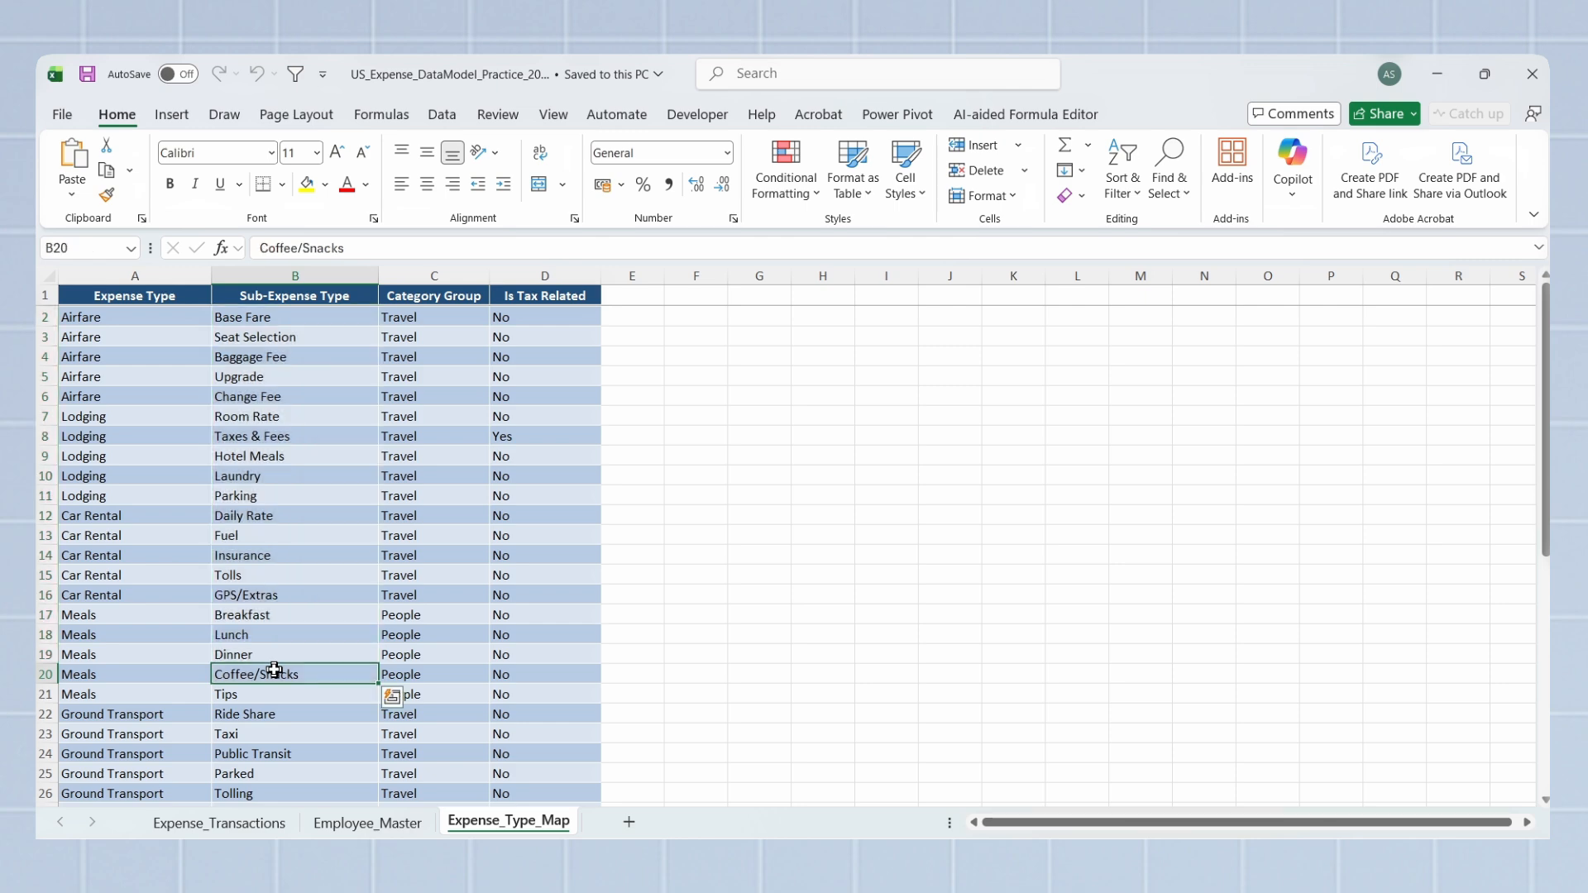
{"action": "left_click", "coordinate": [249, 830]}
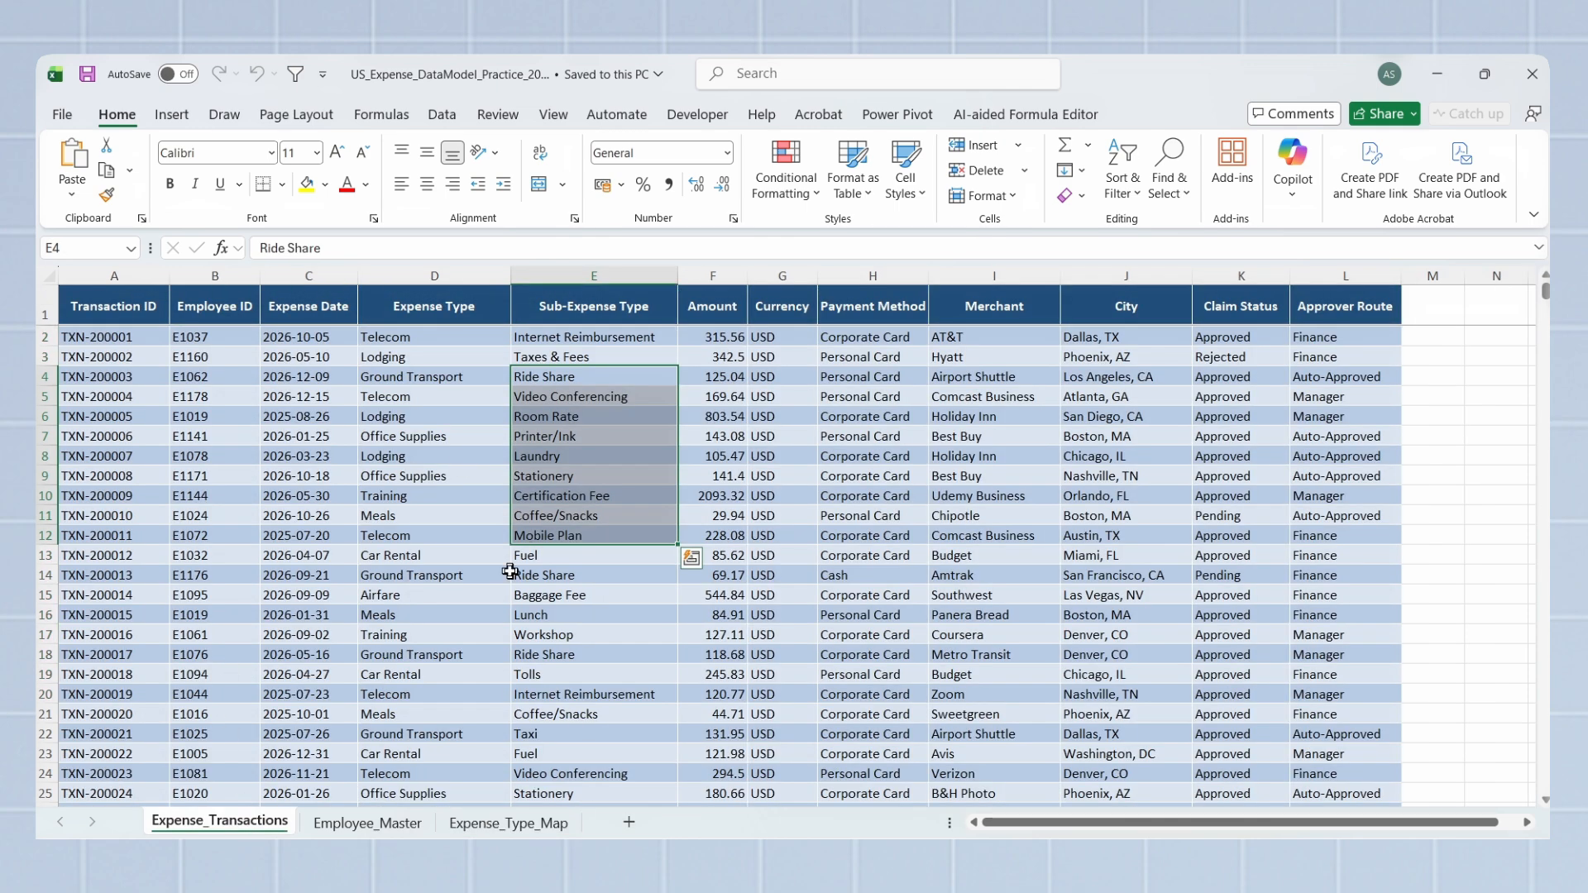
{"action": "left_click", "coordinate": [424, 598]}
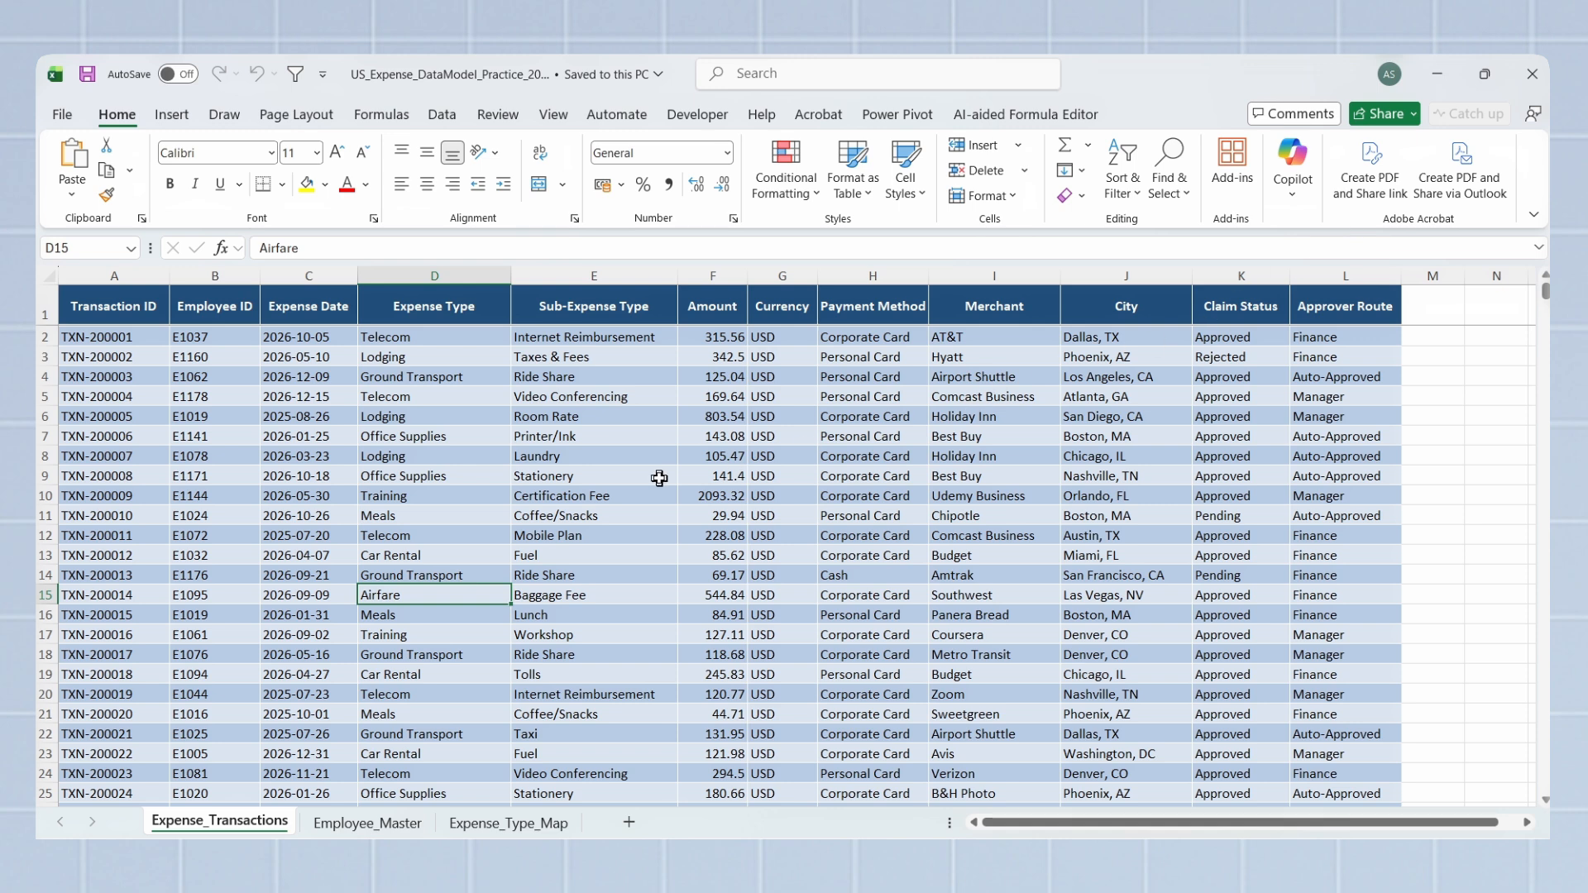
Step: Create a new blank workbook and import the Excel workbook US_Expense_DataModel_Practice_20500 as its data source
{"action": "key", "text": "ctrl+n"}
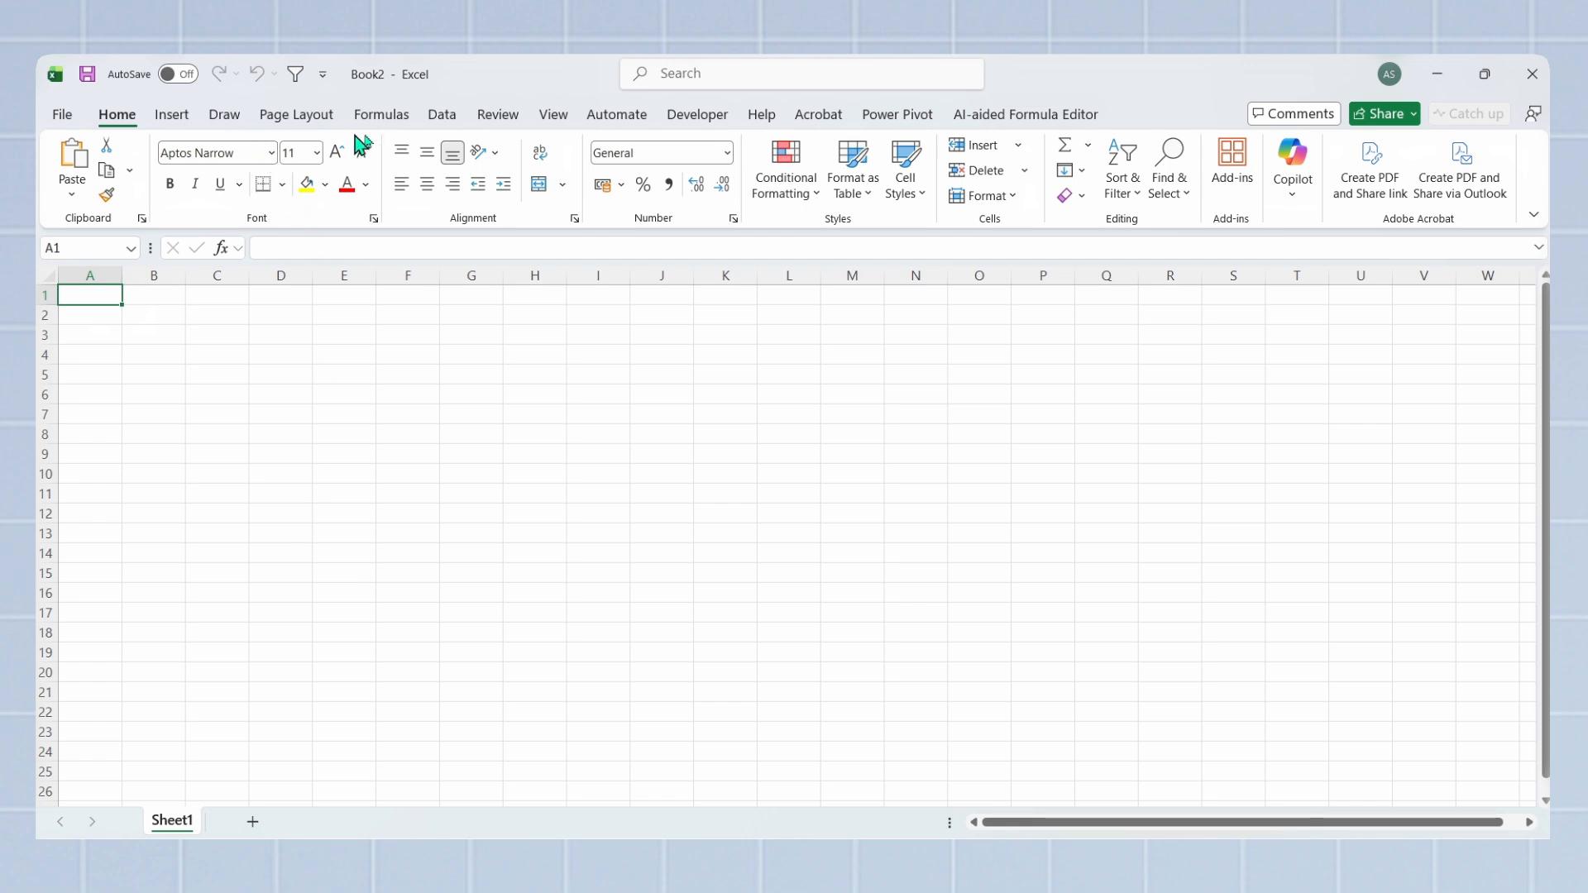
{"action": "left_click", "coordinate": [442, 116]}
{"action": "left_click", "coordinate": [71, 196]}
{"action": "mouse_move", "coordinate": [132, 267]}
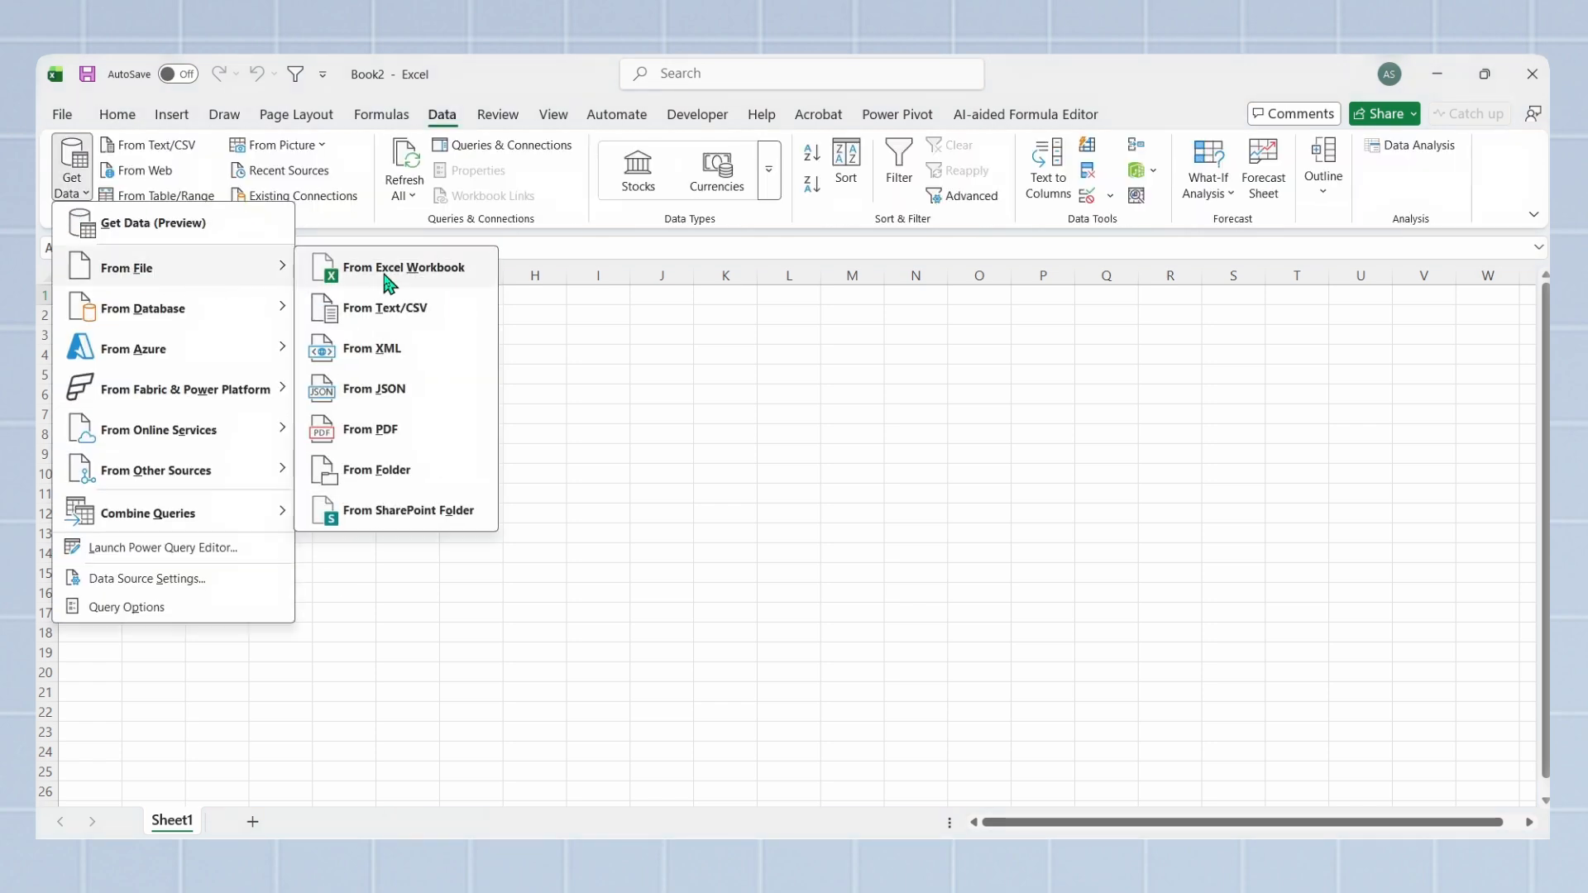
{"action": "left_click", "coordinate": [386, 275]}
{"action": "left_click", "coordinate": [248, 240]}
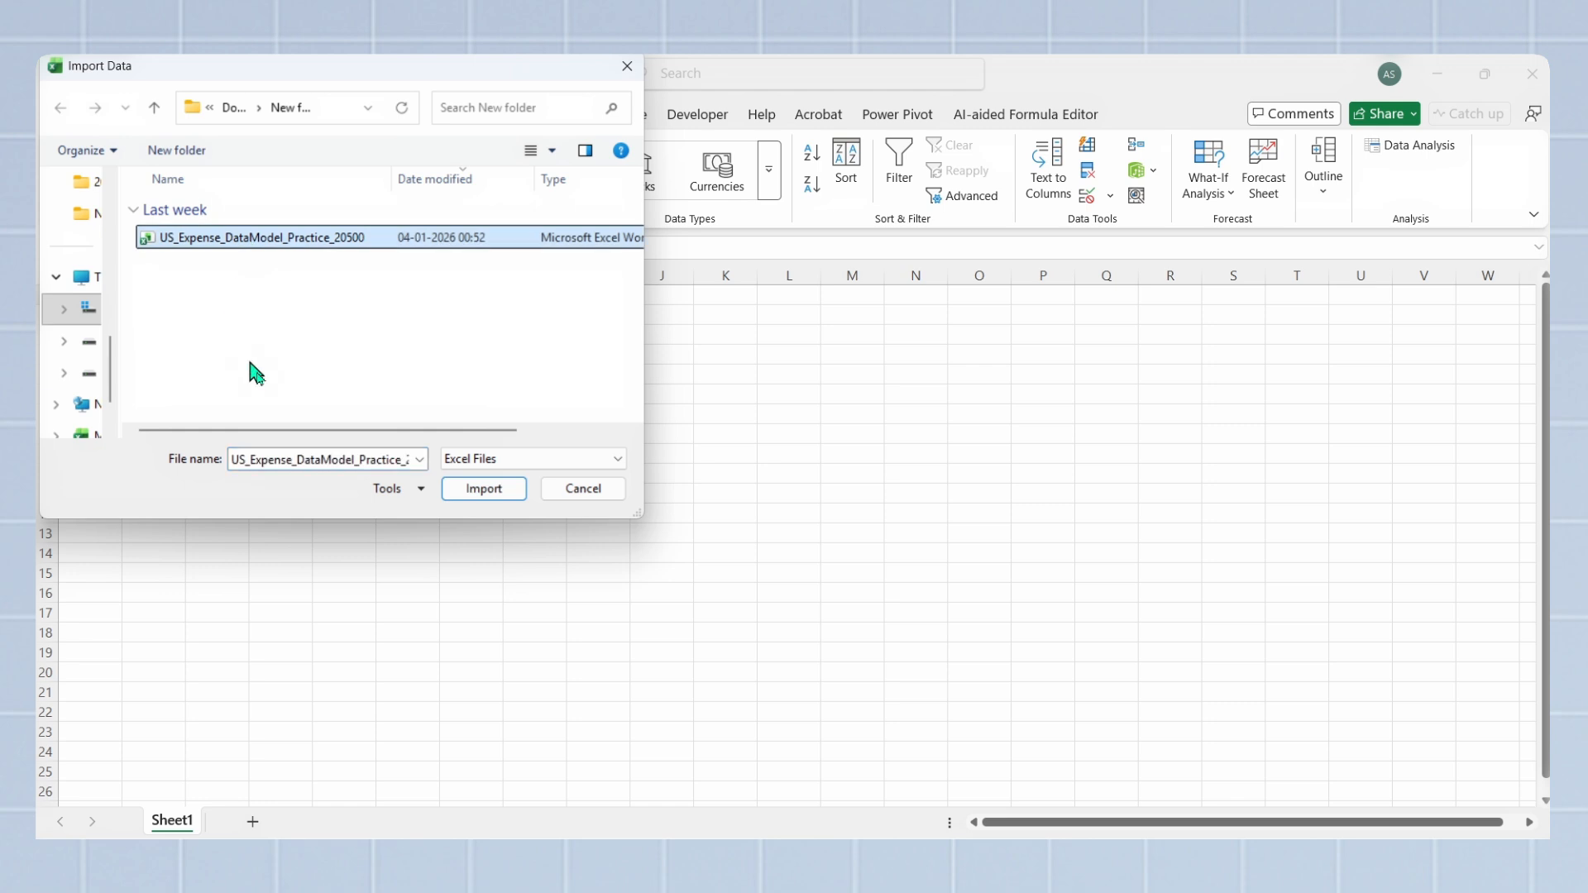
{"action": "left_click", "coordinate": [473, 493]}
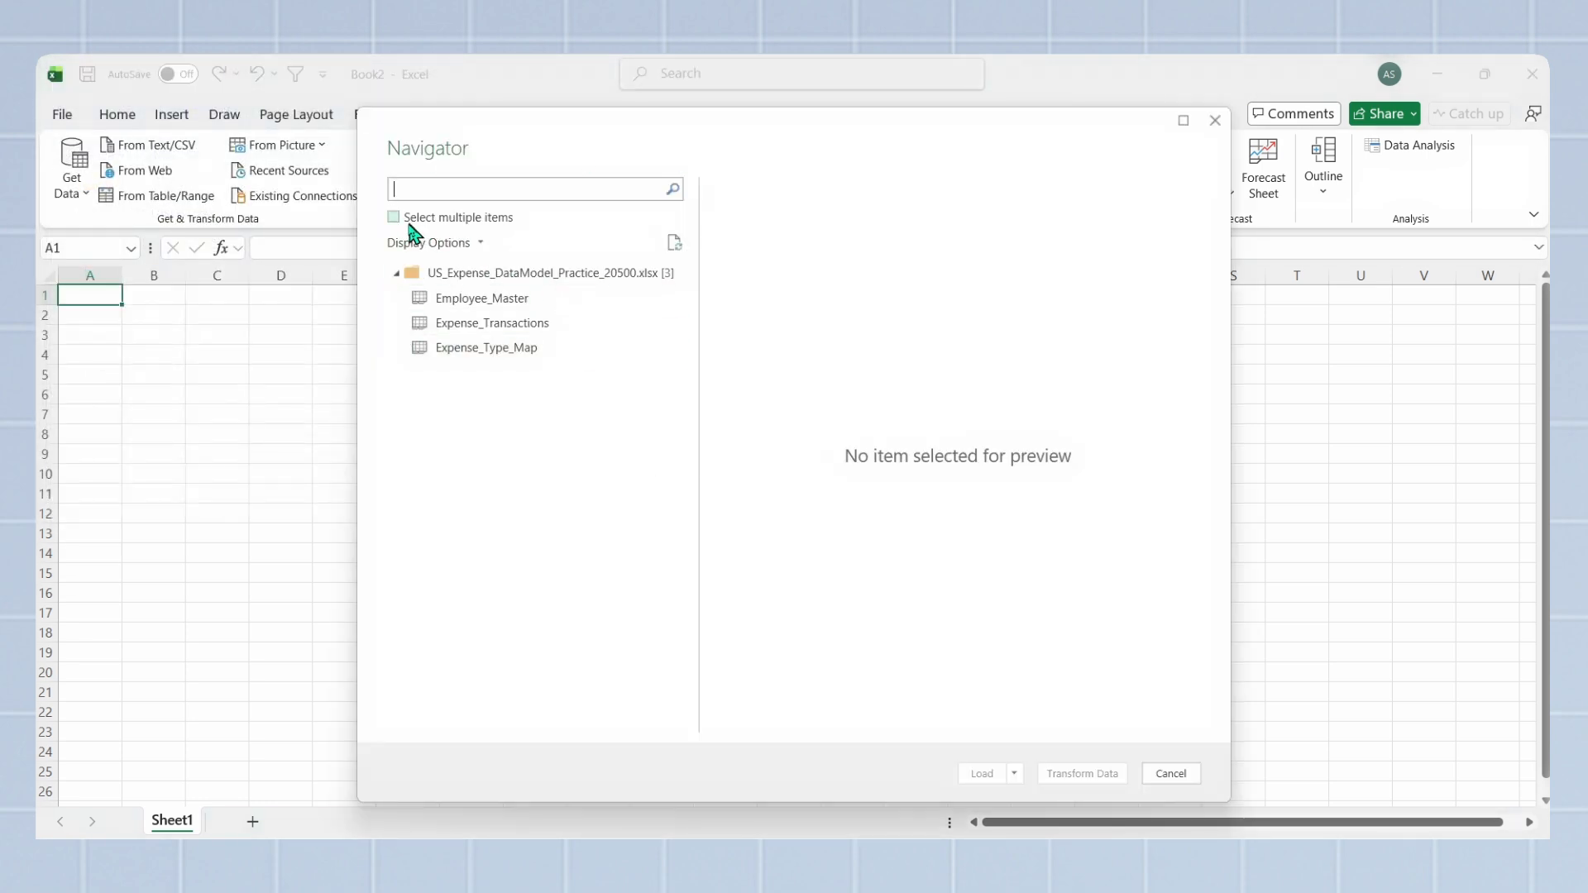
Step: Load Employee_Master, Expense_Transactions and Expense_Type_Map together as connections only and add them to the Data Model
{"action": "left_click", "coordinate": [395, 219]}
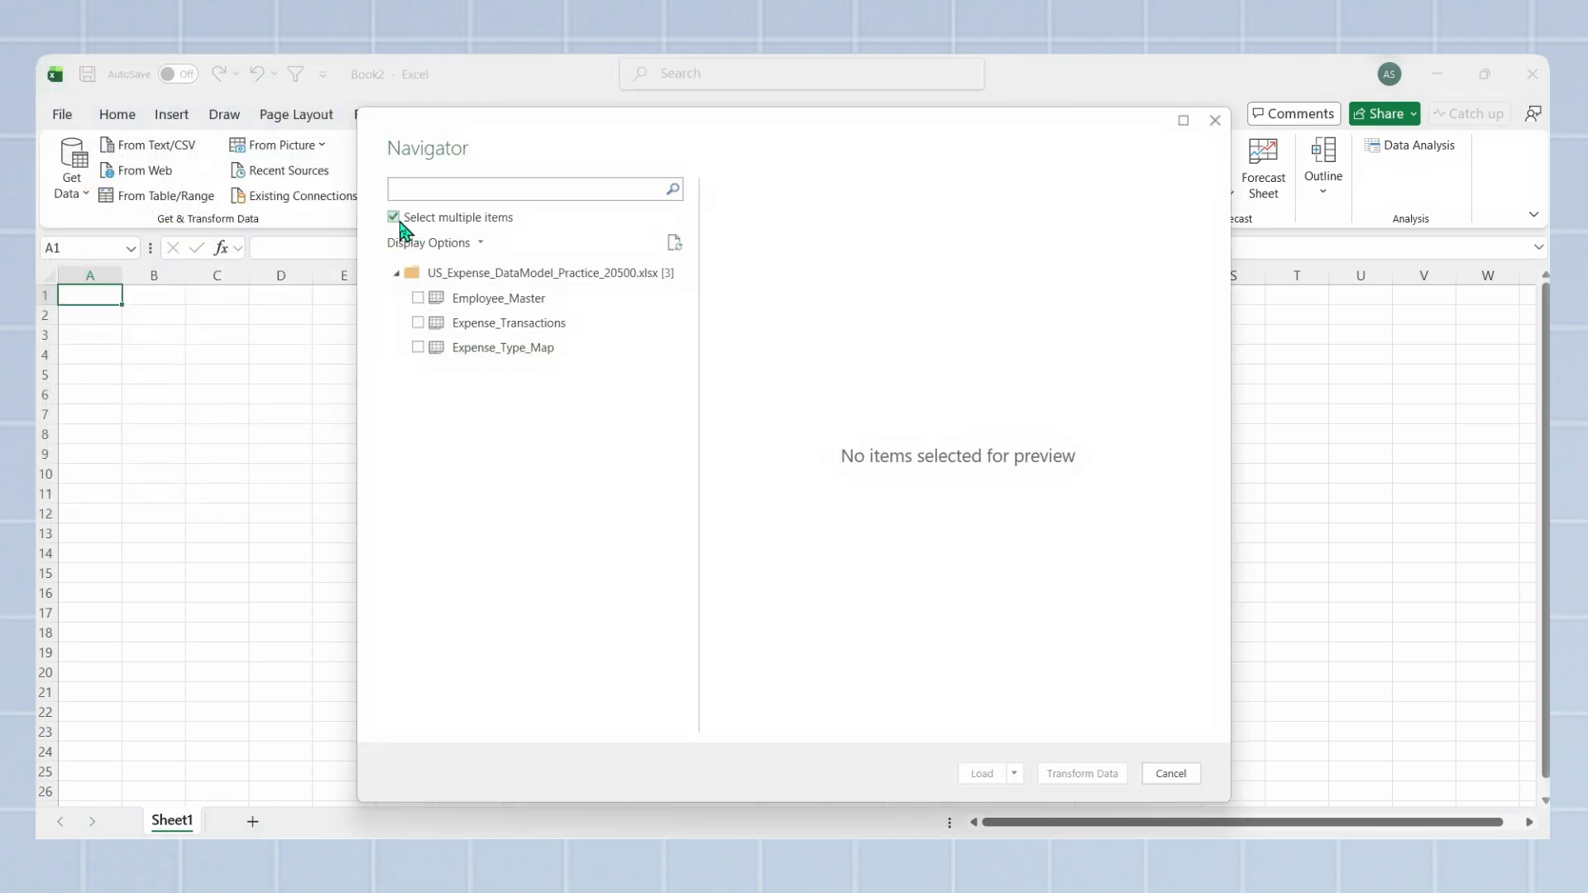
{"action": "left_click", "coordinate": [417, 299]}
{"action": "left_click", "coordinate": [417, 323]}
{"action": "left_click", "coordinate": [418, 347]}
{"action": "left_click", "coordinate": [1013, 773]}
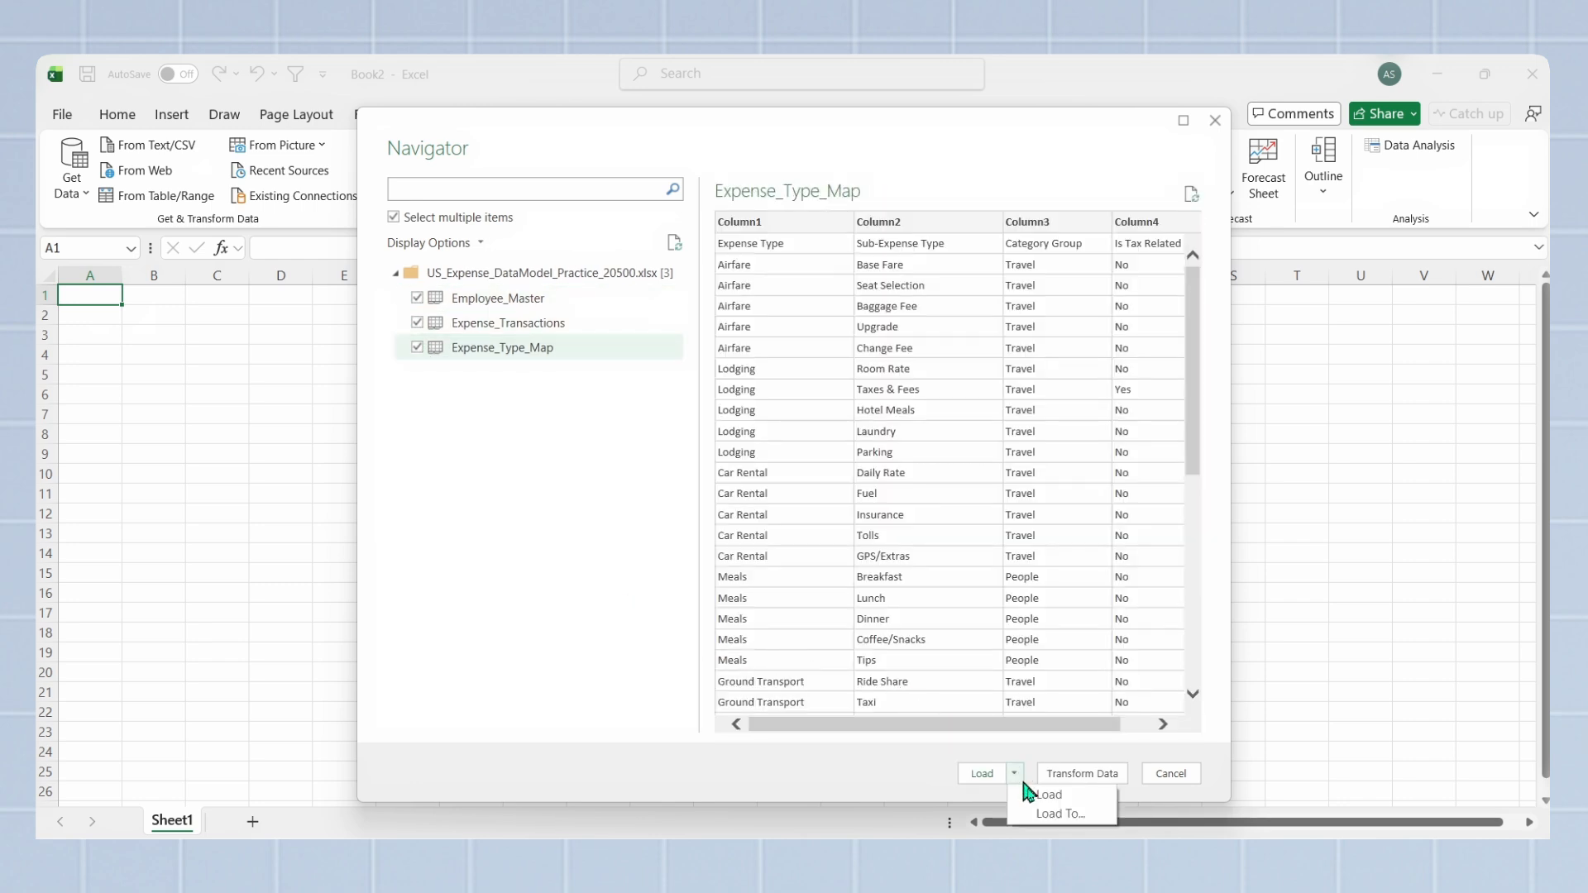
{"action": "left_click", "coordinate": [1057, 817]}
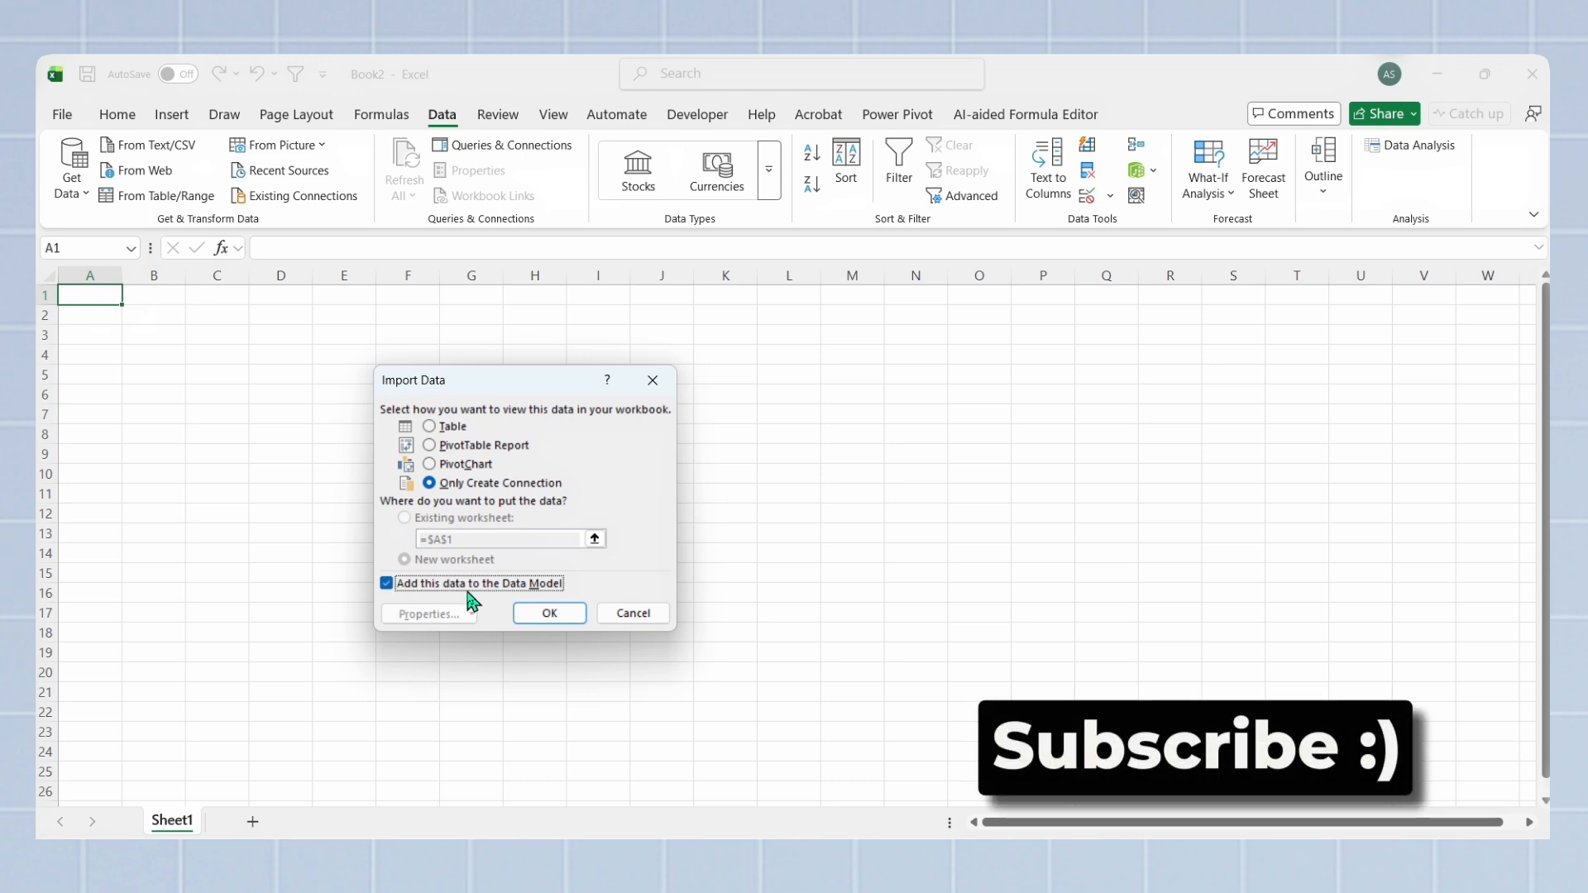
{"action": "left_click", "coordinate": [571, 617]}
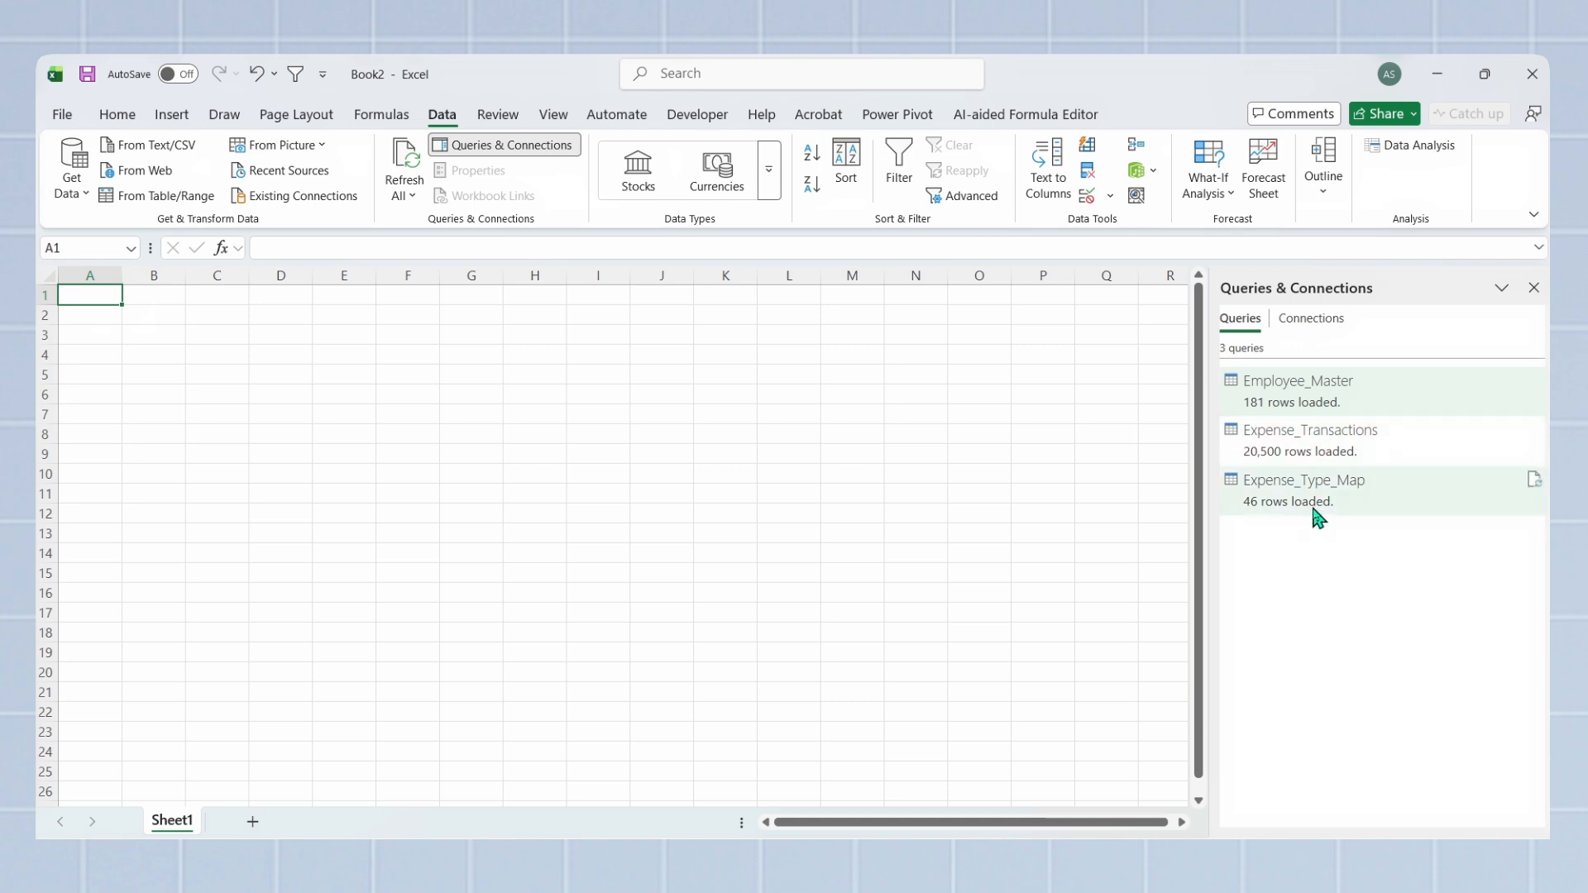
Step: Open the Employee_Master query in the Power Query Editor and use its first row as headers
{"action": "double_click", "coordinate": [1314, 403]}
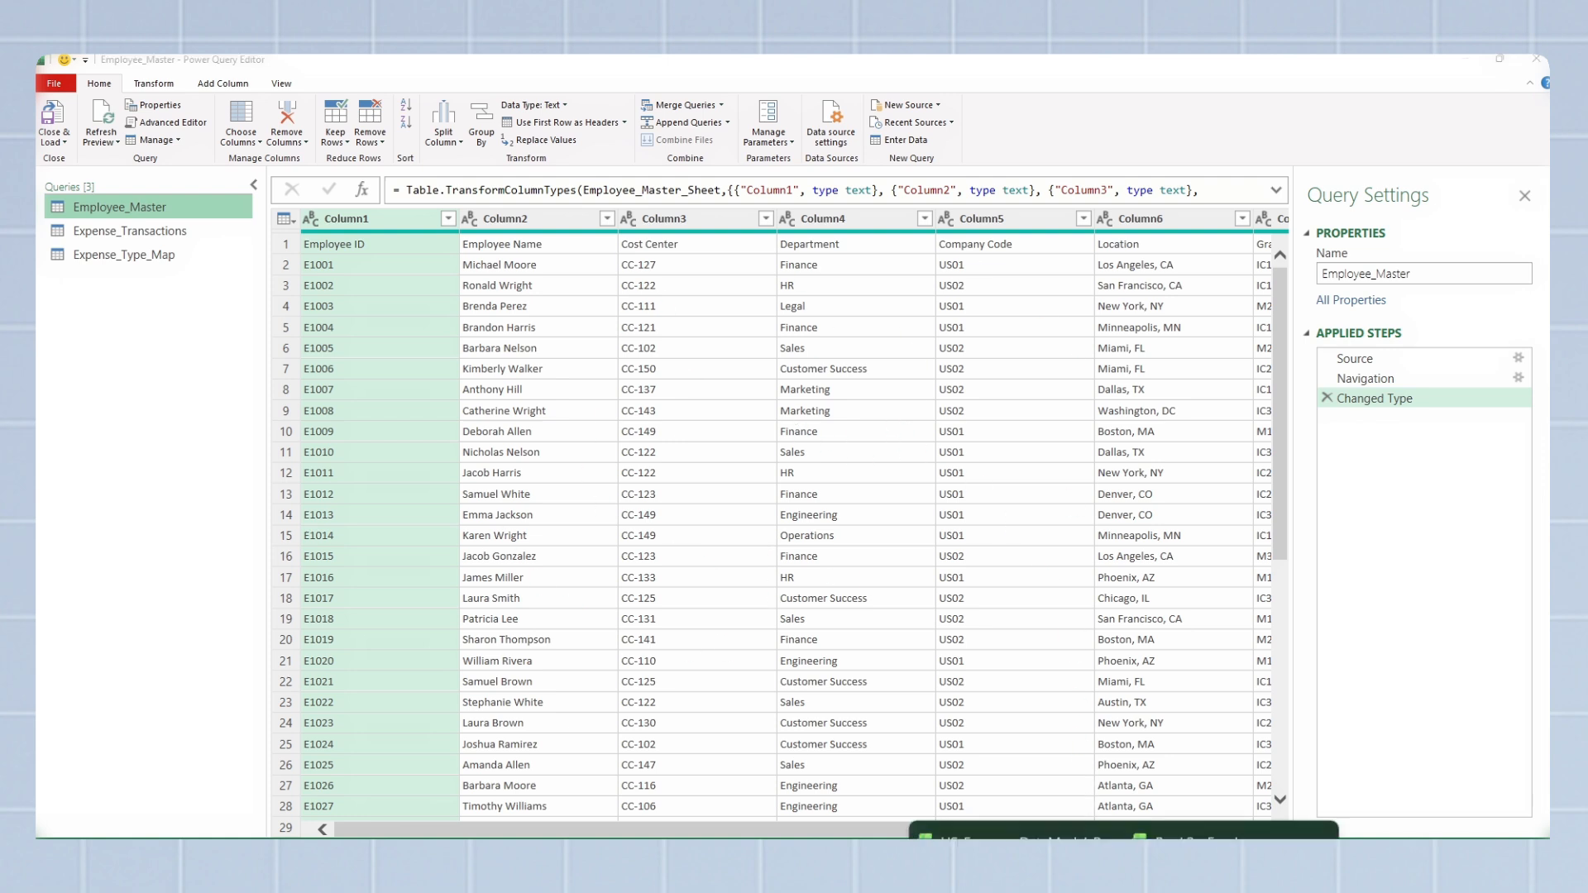
{"action": "left_click", "coordinate": [1075, 795]}
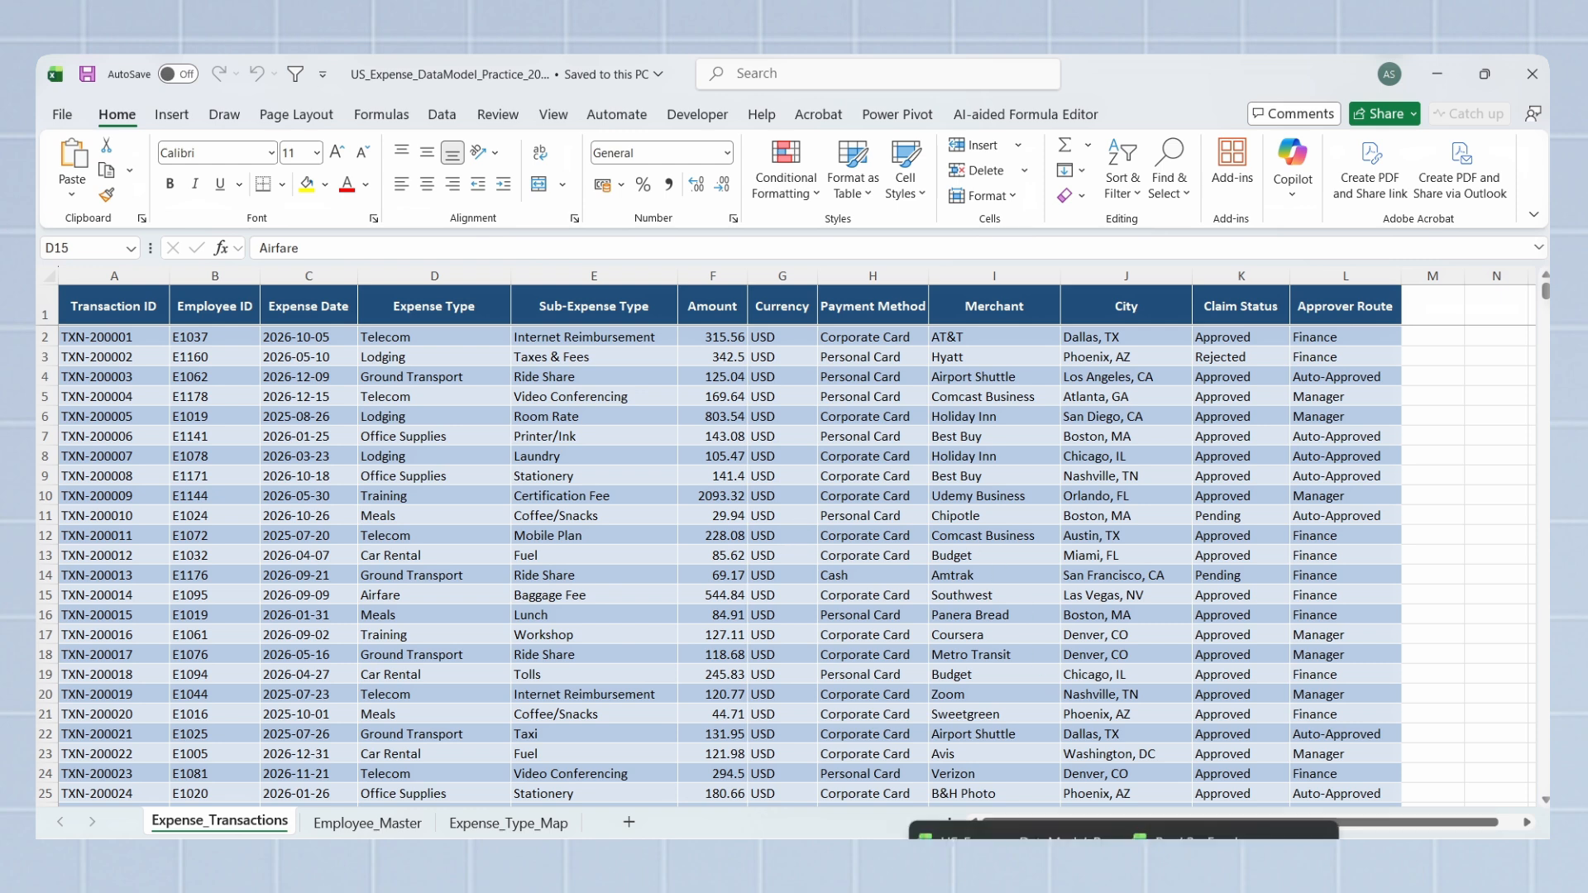
{"action": "mouse_move", "coordinate": [1081, 838]}
{"action": "left_click", "coordinate": [1005, 777]}
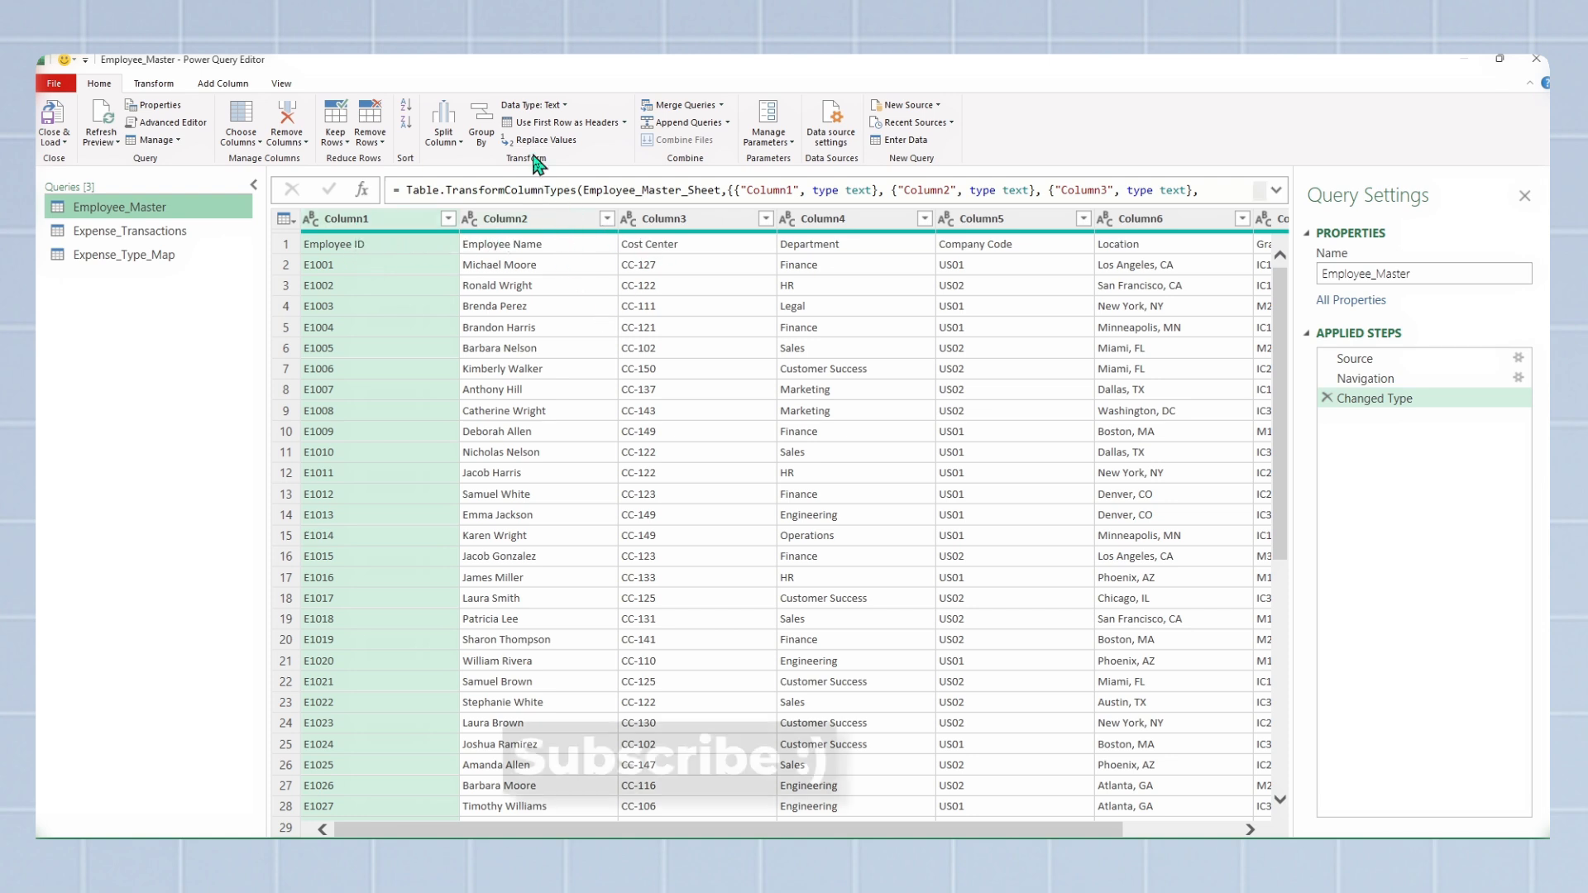
{"action": "left_click", "coordinate": [584, 131]}
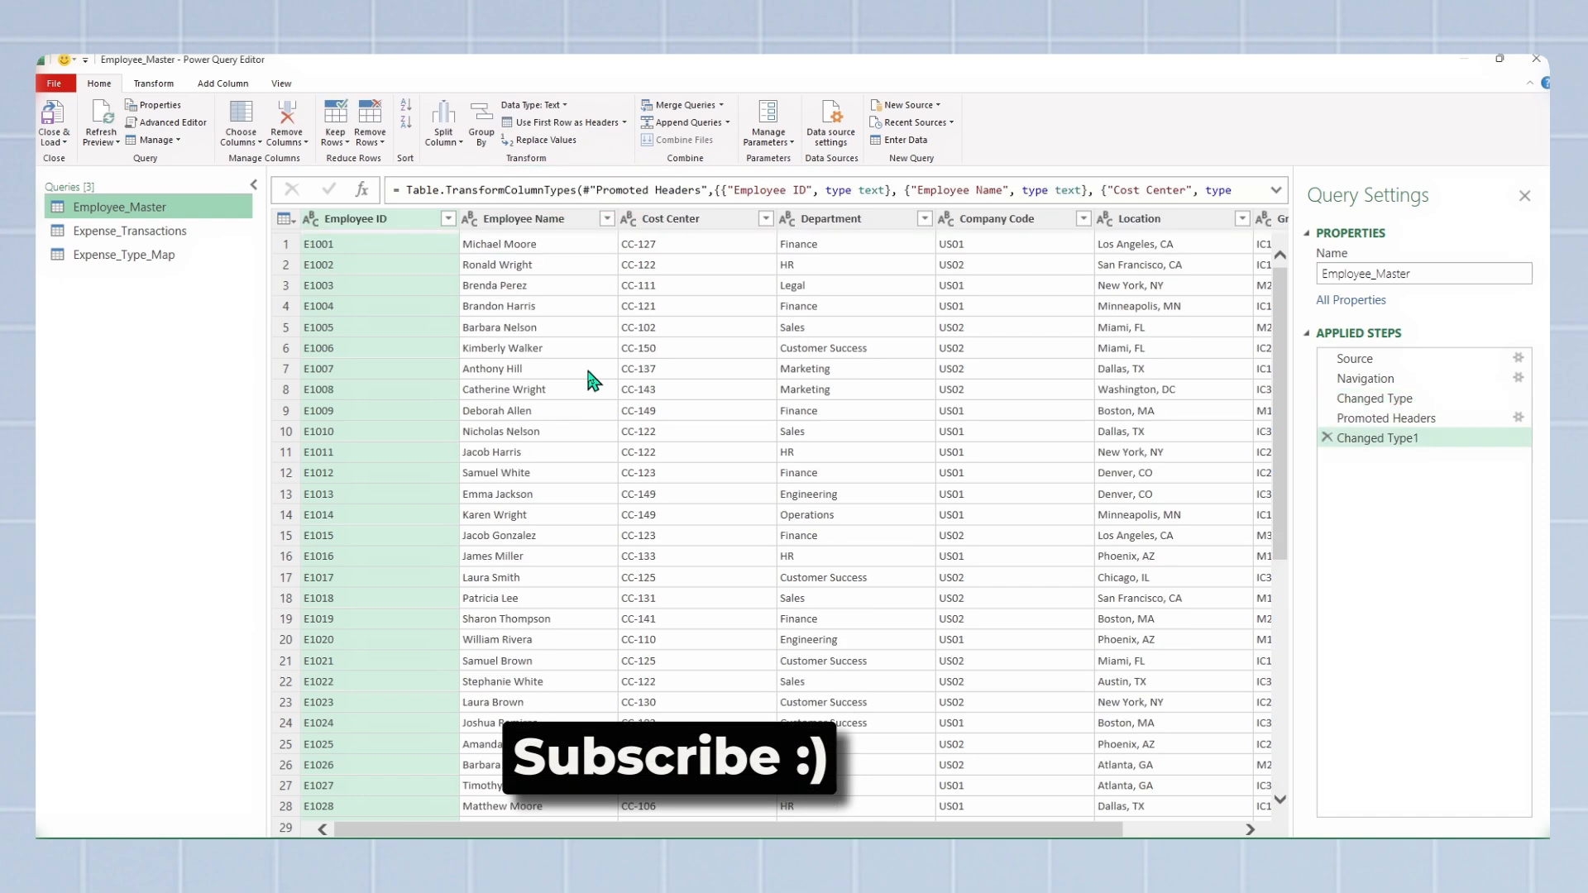
Step: Remove the Merchant column from the Expense_Transactions query
{"action": "left_click", "coordinate": [174, 236]}
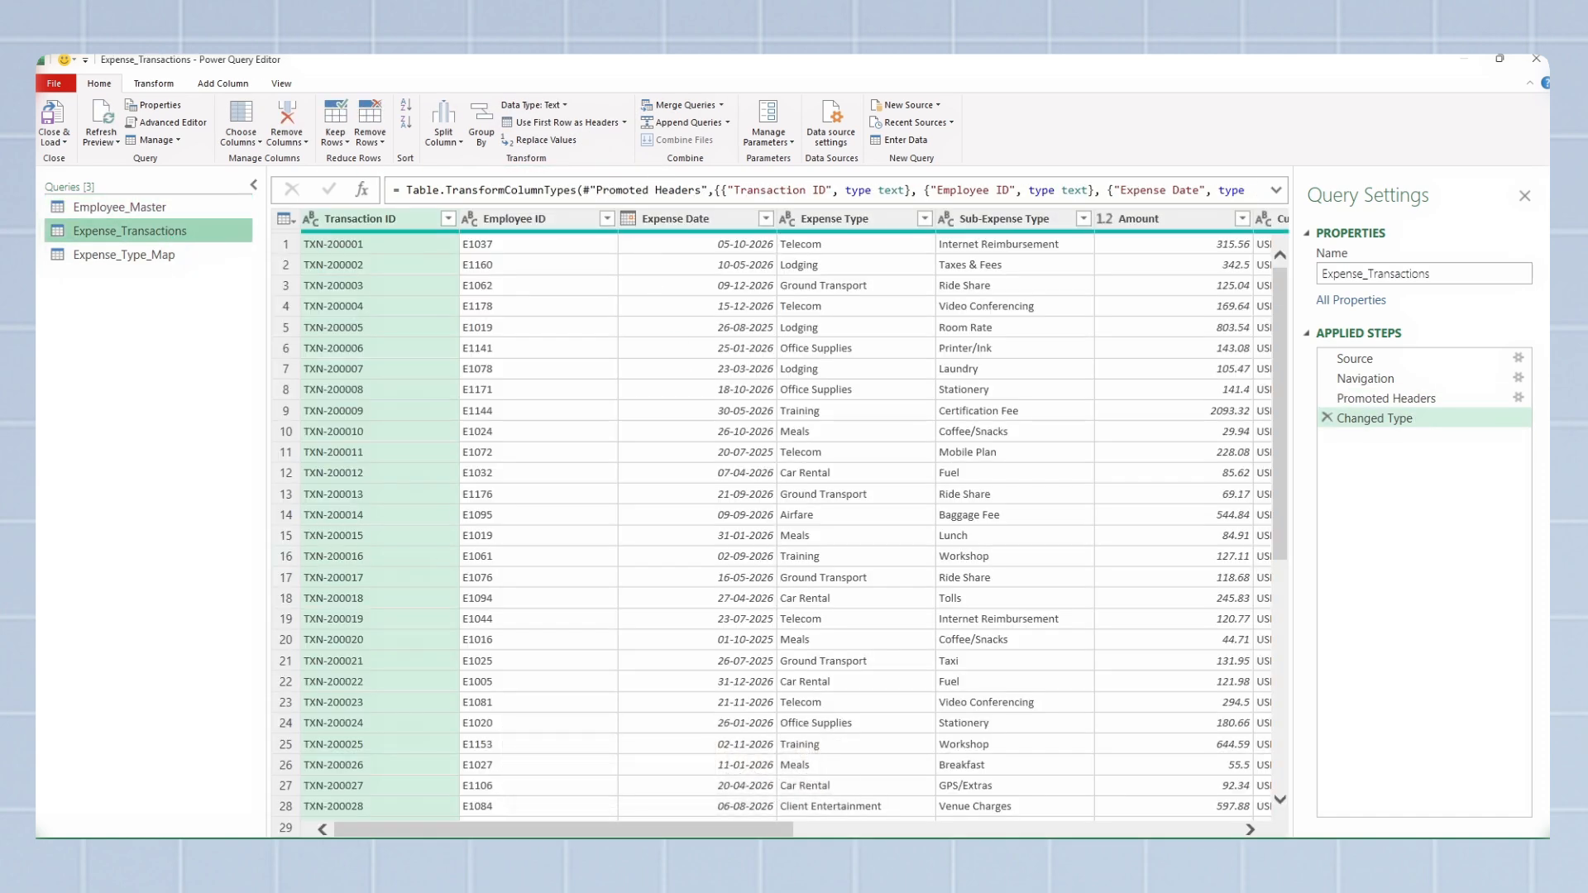
{"action": "left_click_drag", "start_coordinate": [564, 829], "coordinate": [889, 829]}
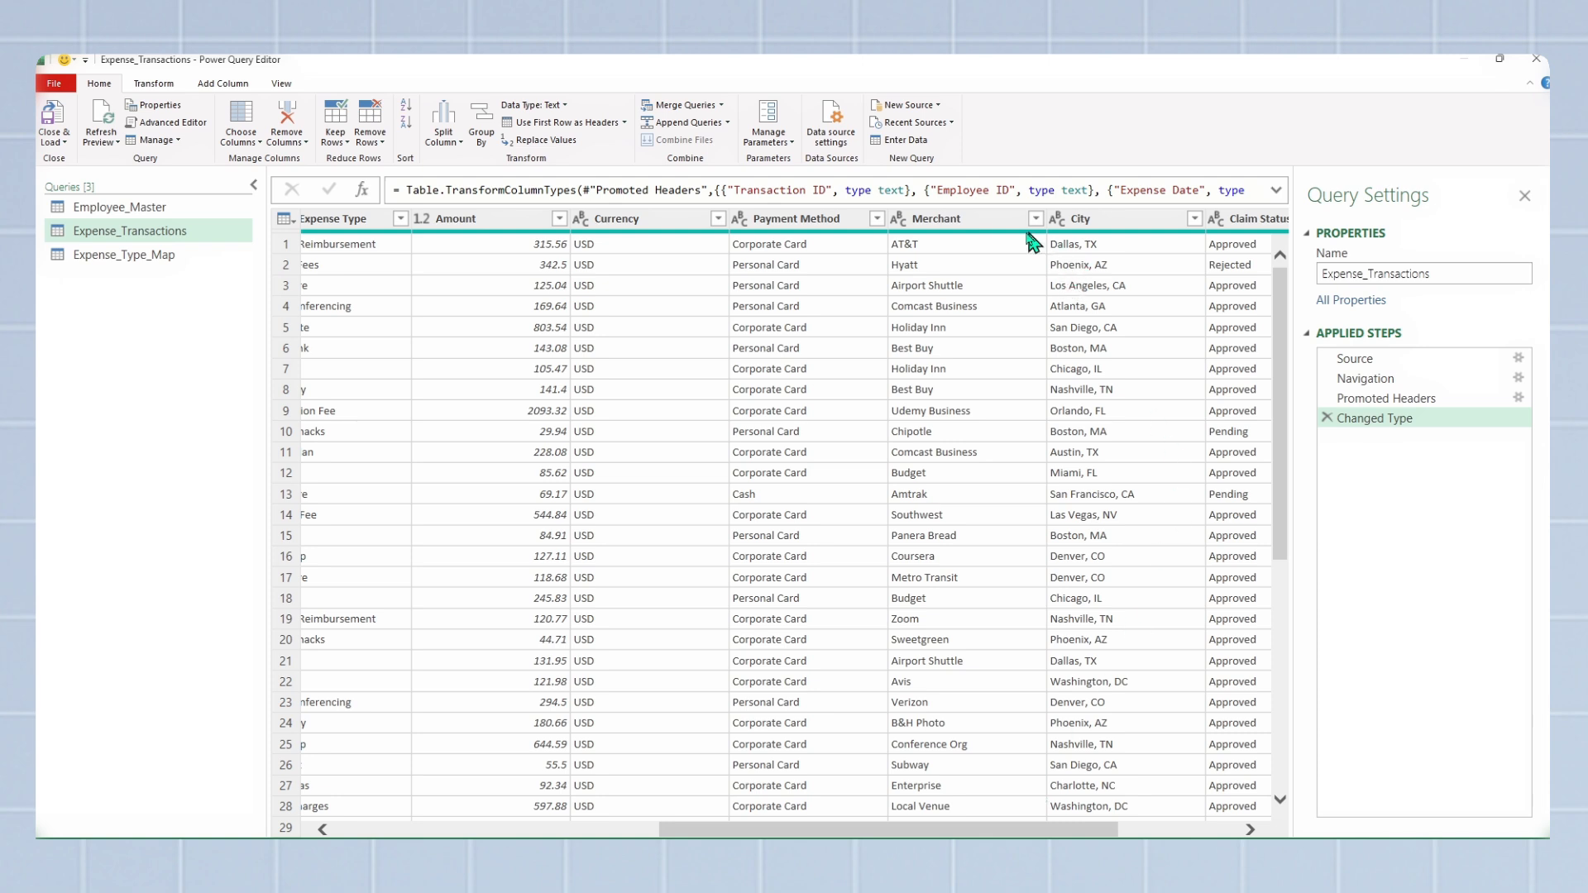
{"action": "left_click", "coordinate": [993, 228]}
{"action": "right_click", "coordinate": [993, 229]}
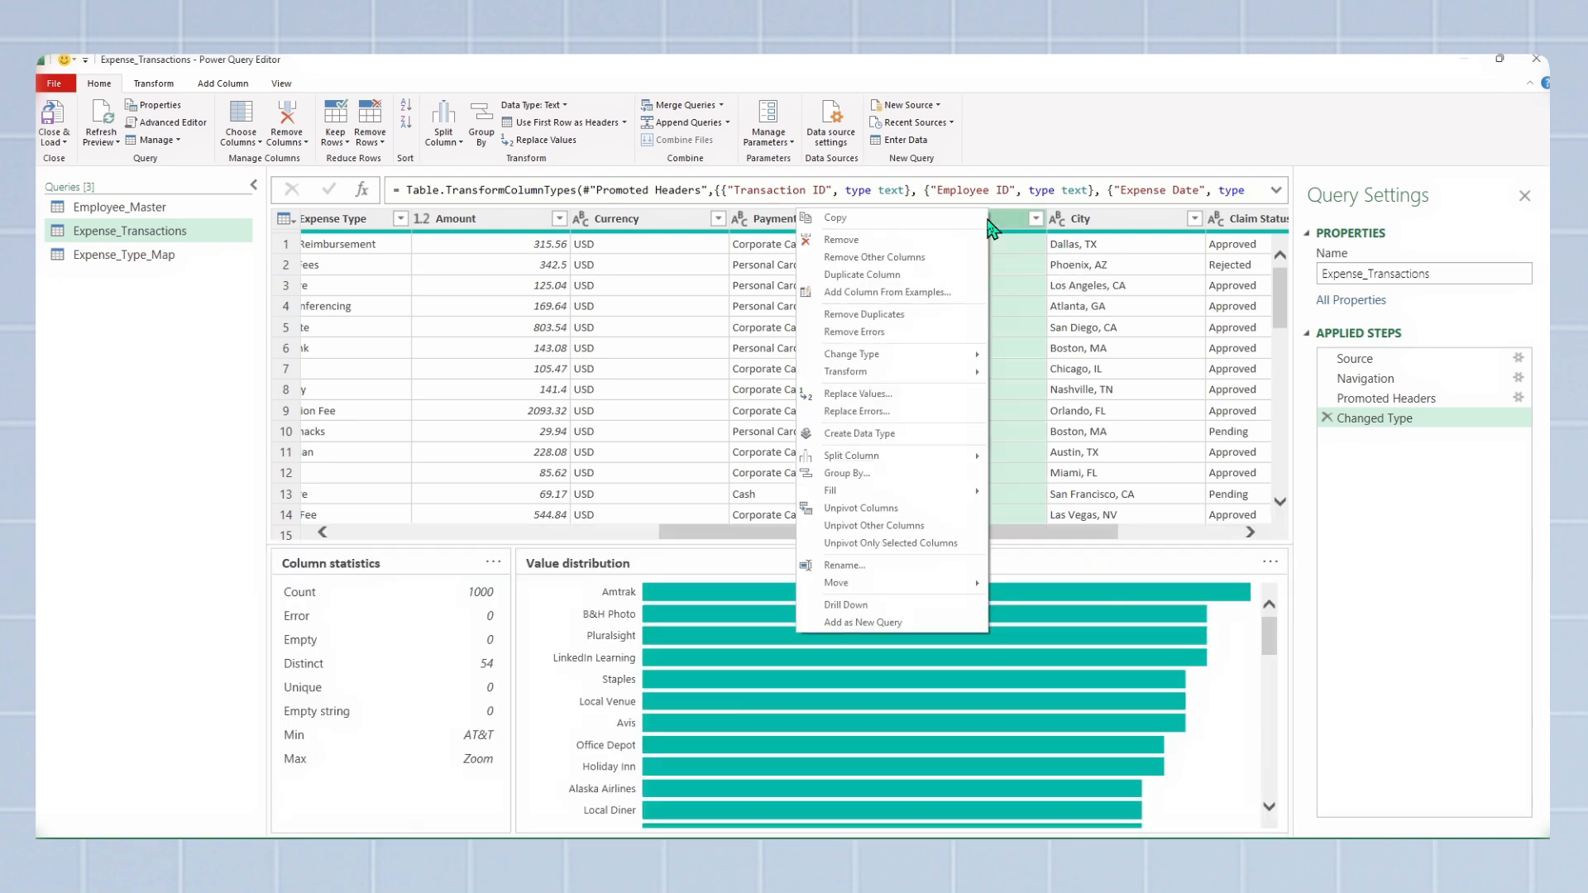
{"action": "left_click", "coordinate": [940, 240]}
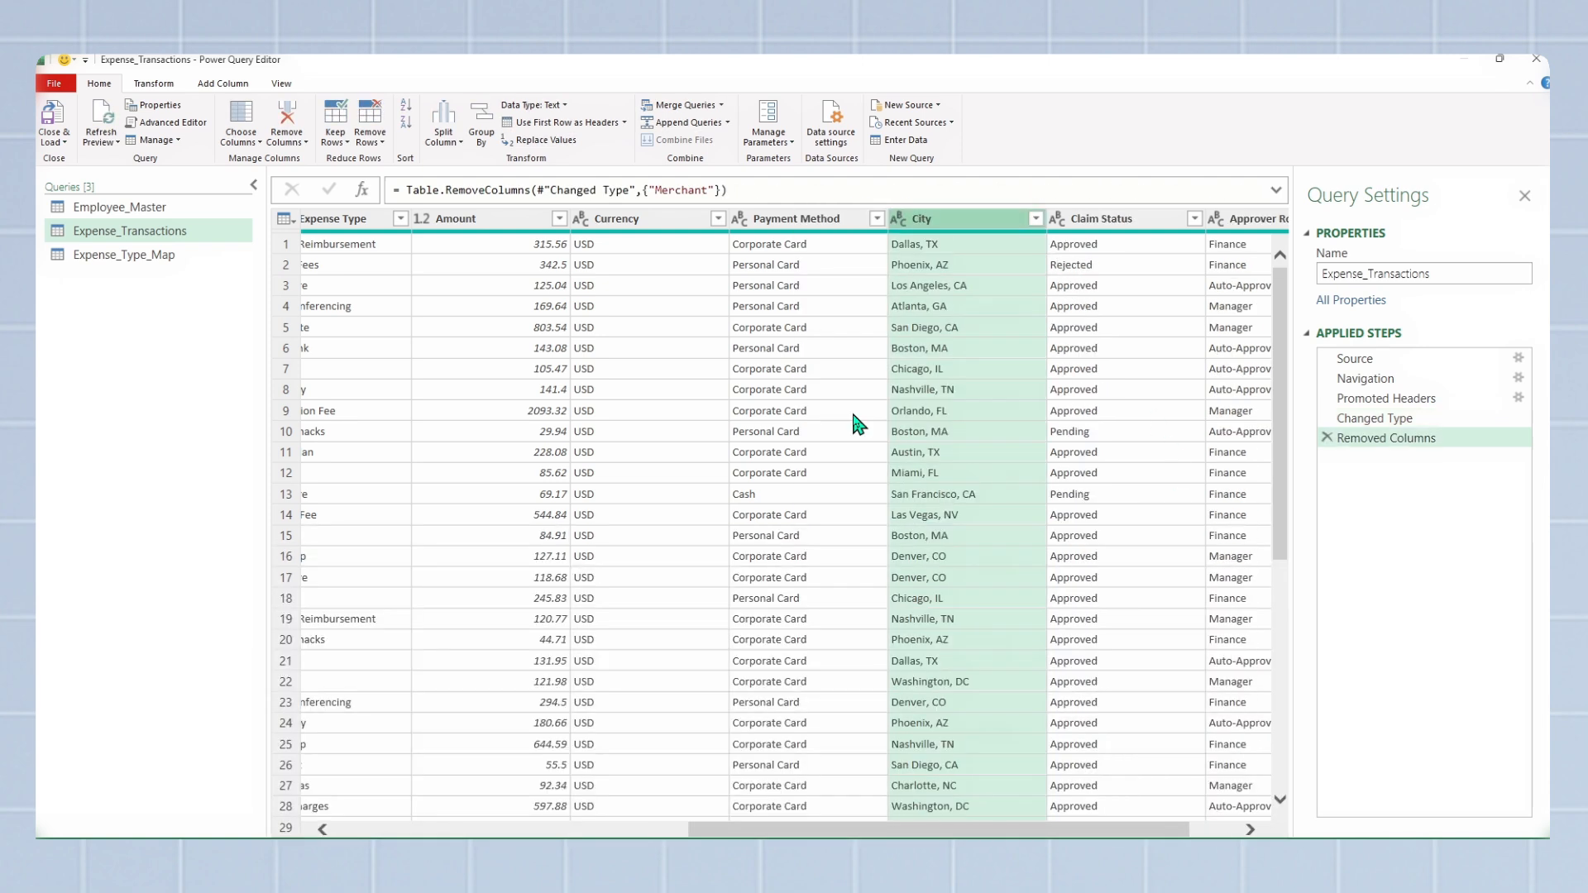
Step: Use the first row as headers in the Expense_Type_Map query
{"action": "left_click", "coordinate": [124, 254]}
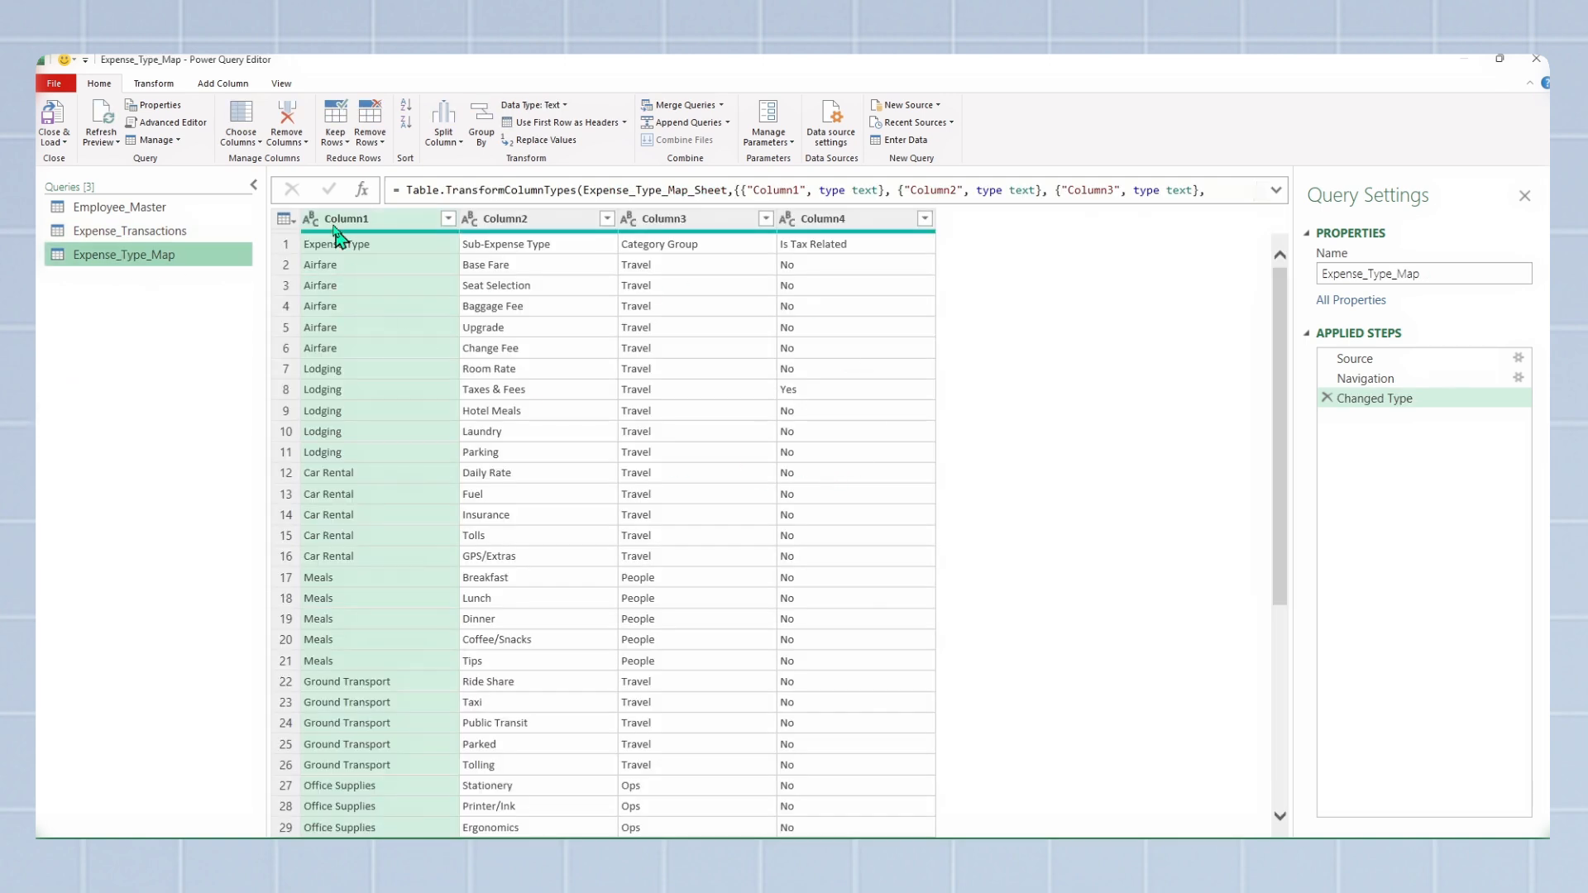
{"action": "left_click", "coordinate": [584, 124]}
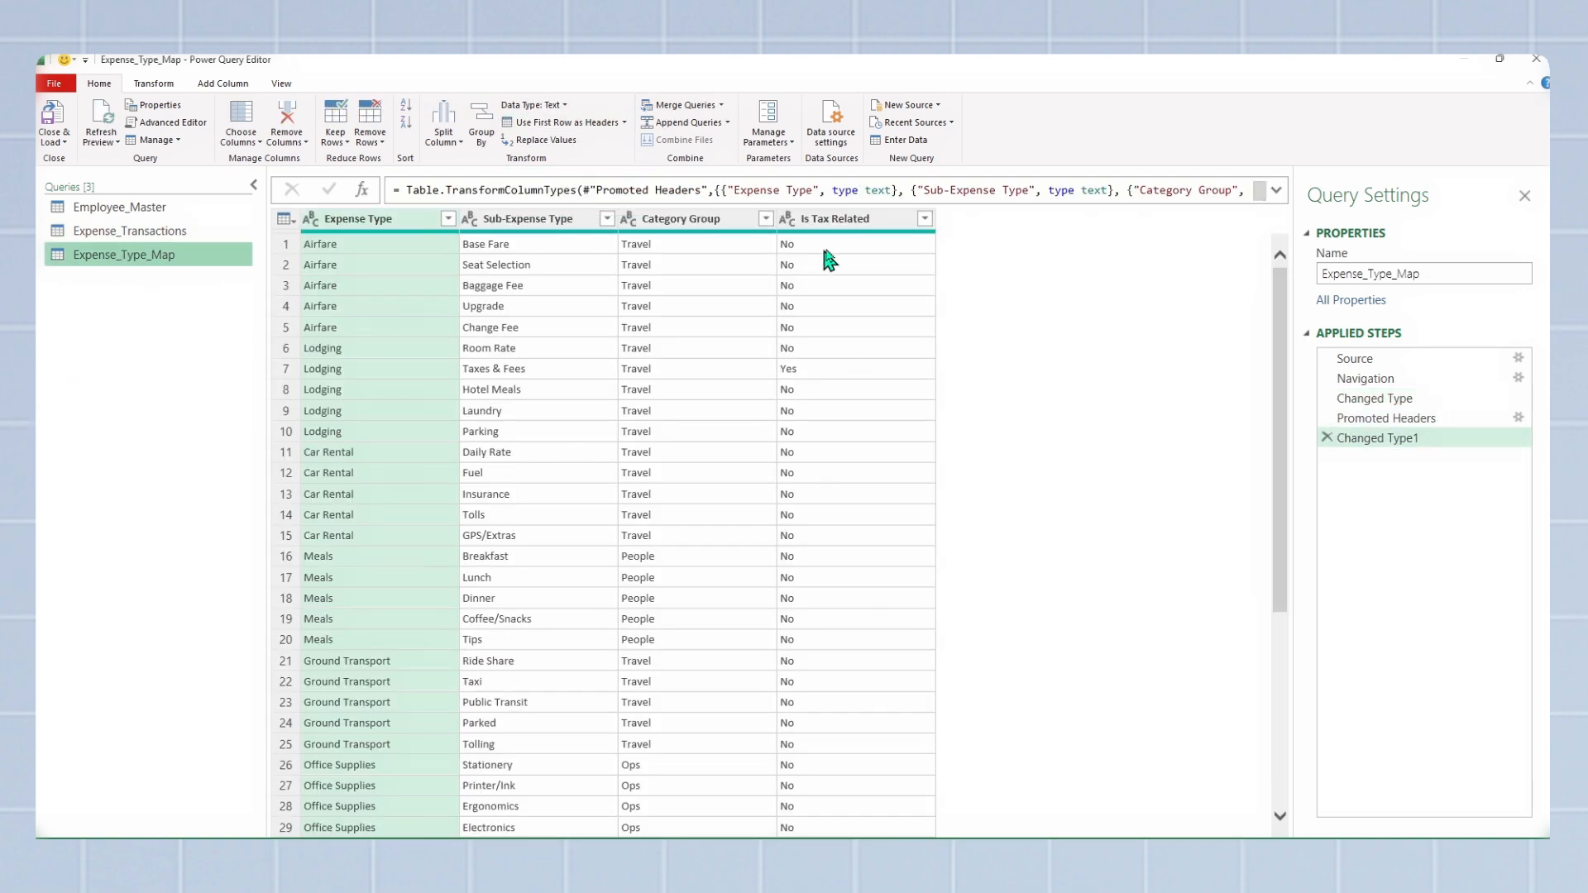
Step: Remove the Is Tax Related column from the Expense_Type_Map query, and close the editor, loading the cleaned queries back to the workbook
{"action": "left_click", "coordinate": [834, 220]}
{"action": "right_click", "coordinate": [834, 220]}
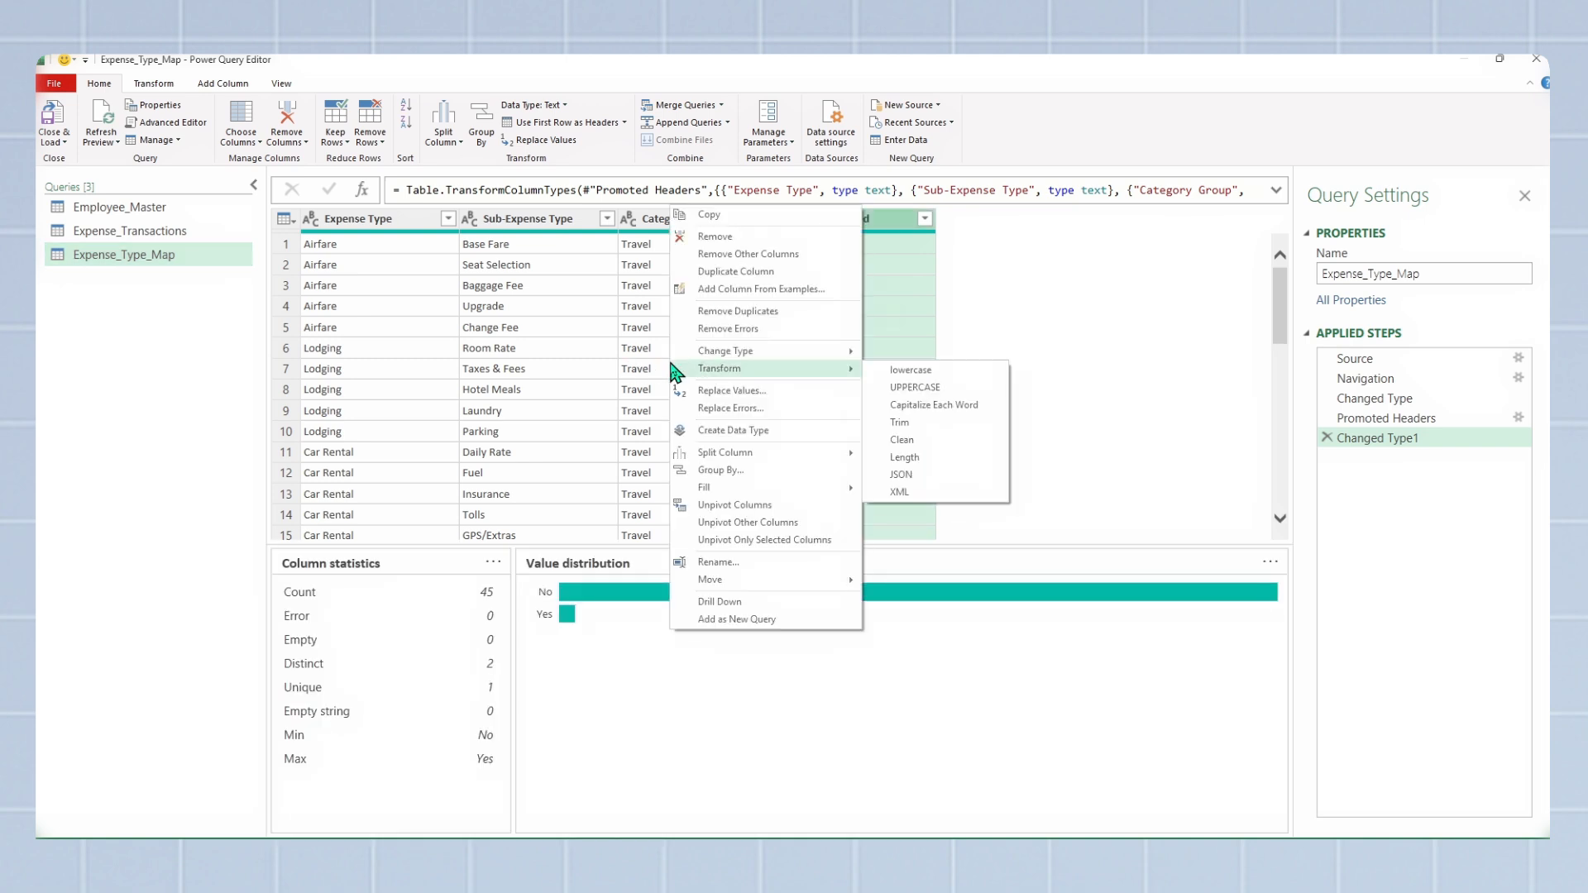
{"action": "left_click", "coordinate": [705, 237]}
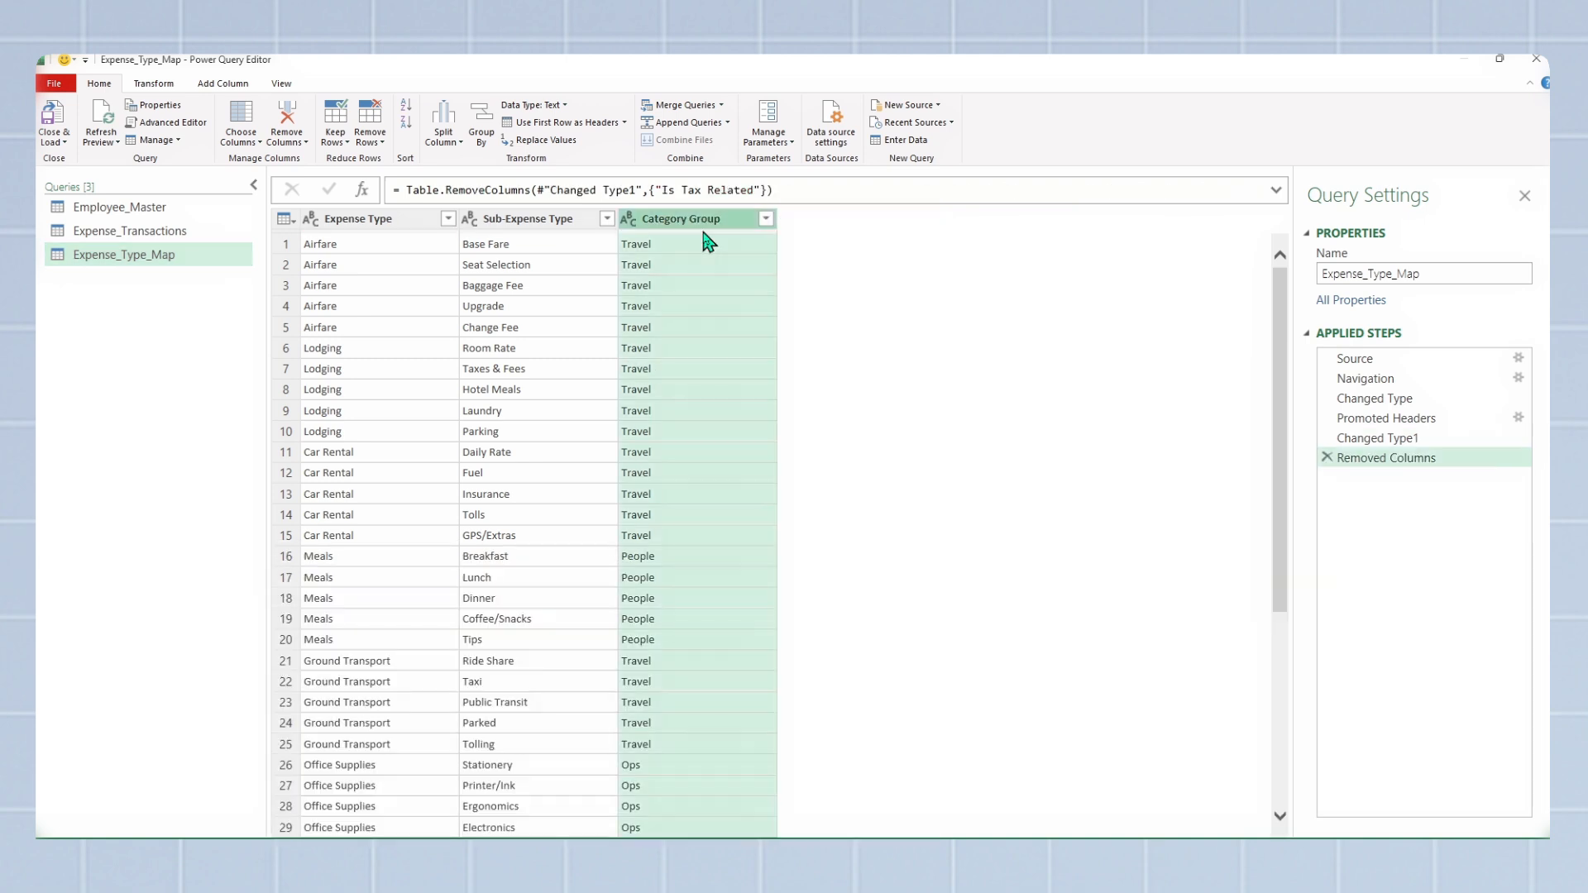
{"action": "left_click", "coordinate": [53, 139]}
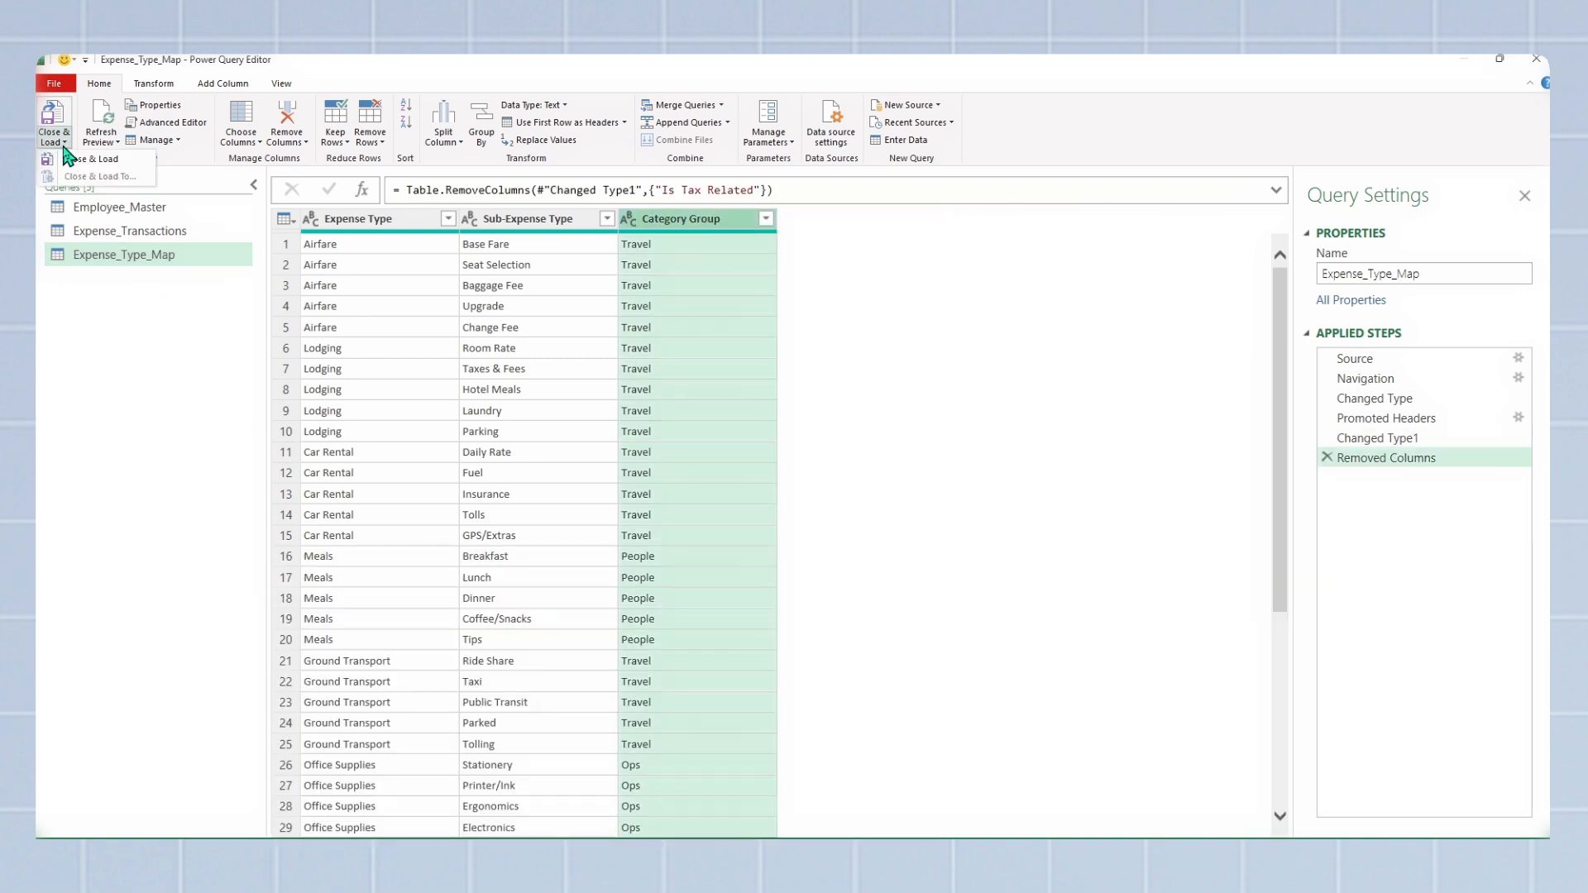
{"action": "left_click", "coordinate": [92, 160]}
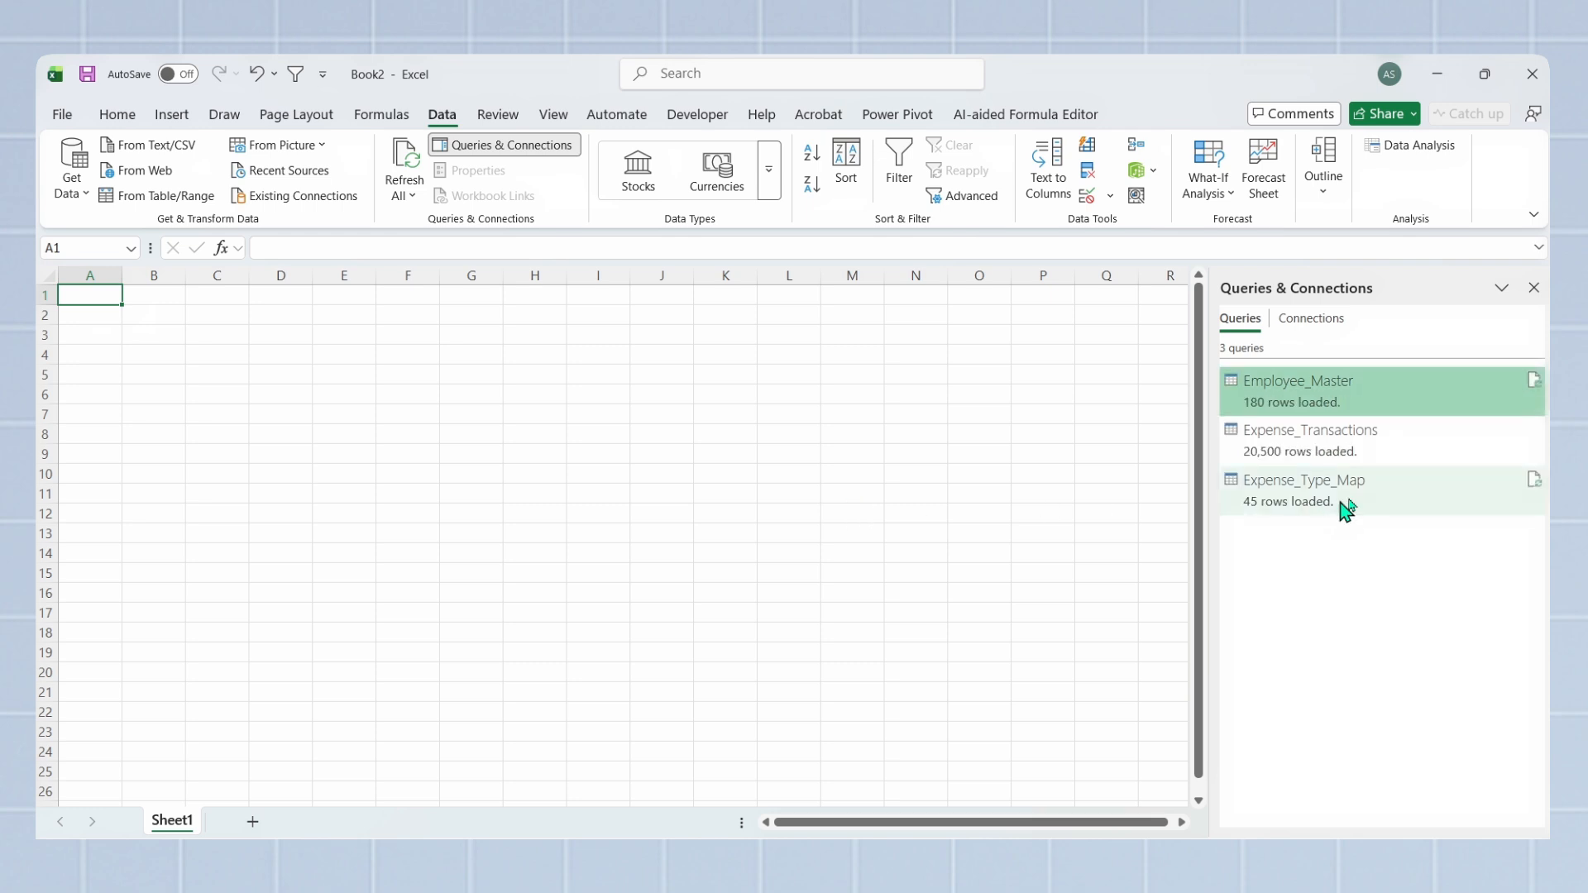
{"action": "mouse_move", "coordinate": [1323, 489]}
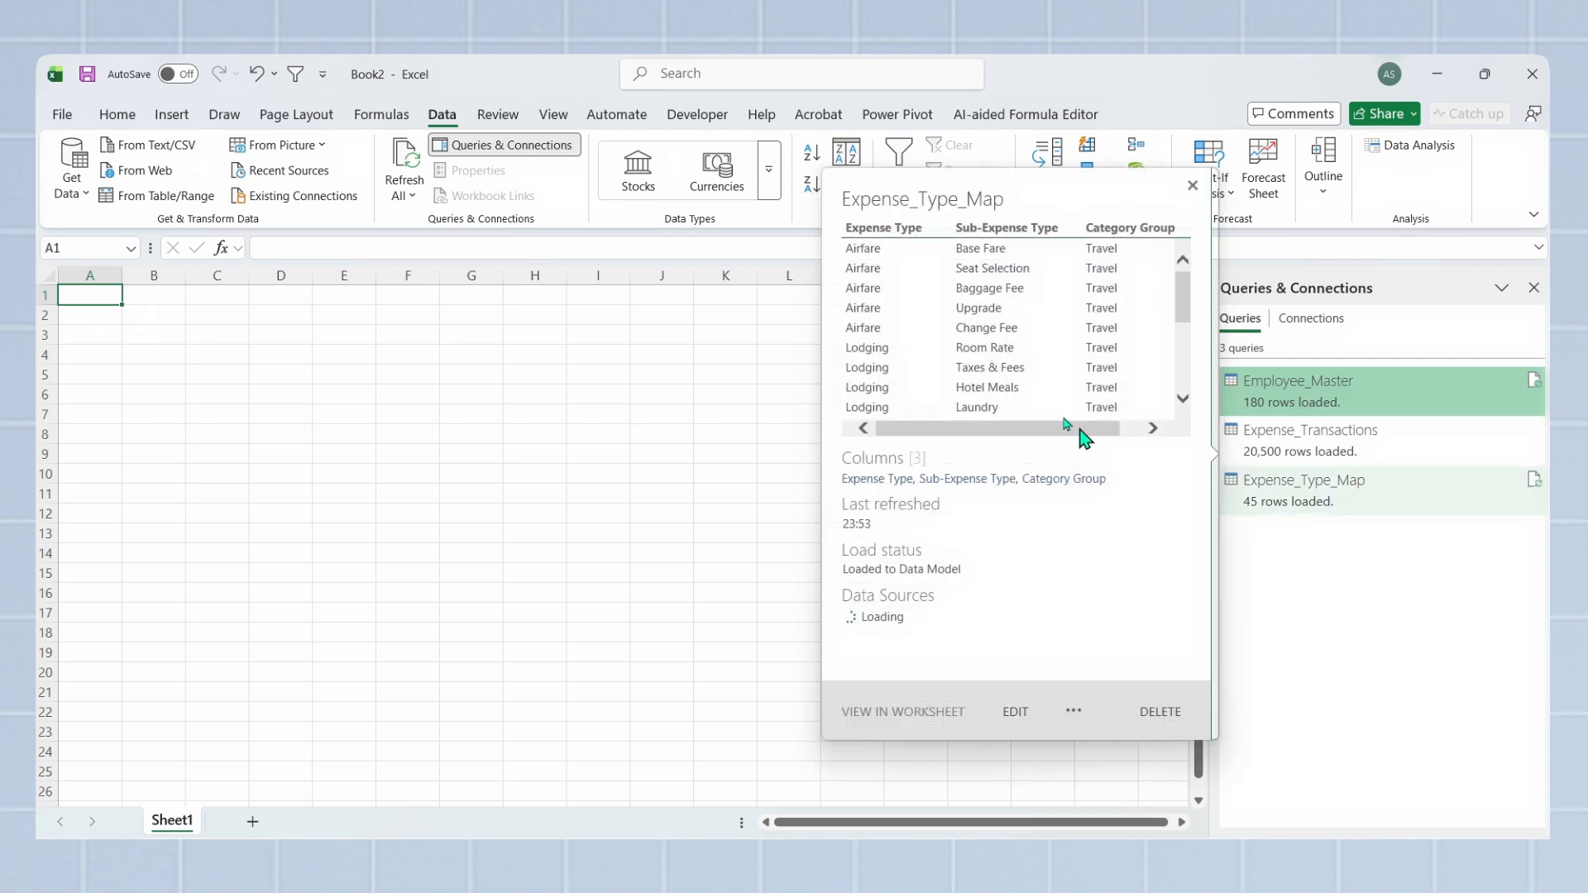
Step: Check in the COM add-ins list whether Microsoft Power Pivot for Excel is enabled
{"action": "left_click", "coordinate": [901, 116]}
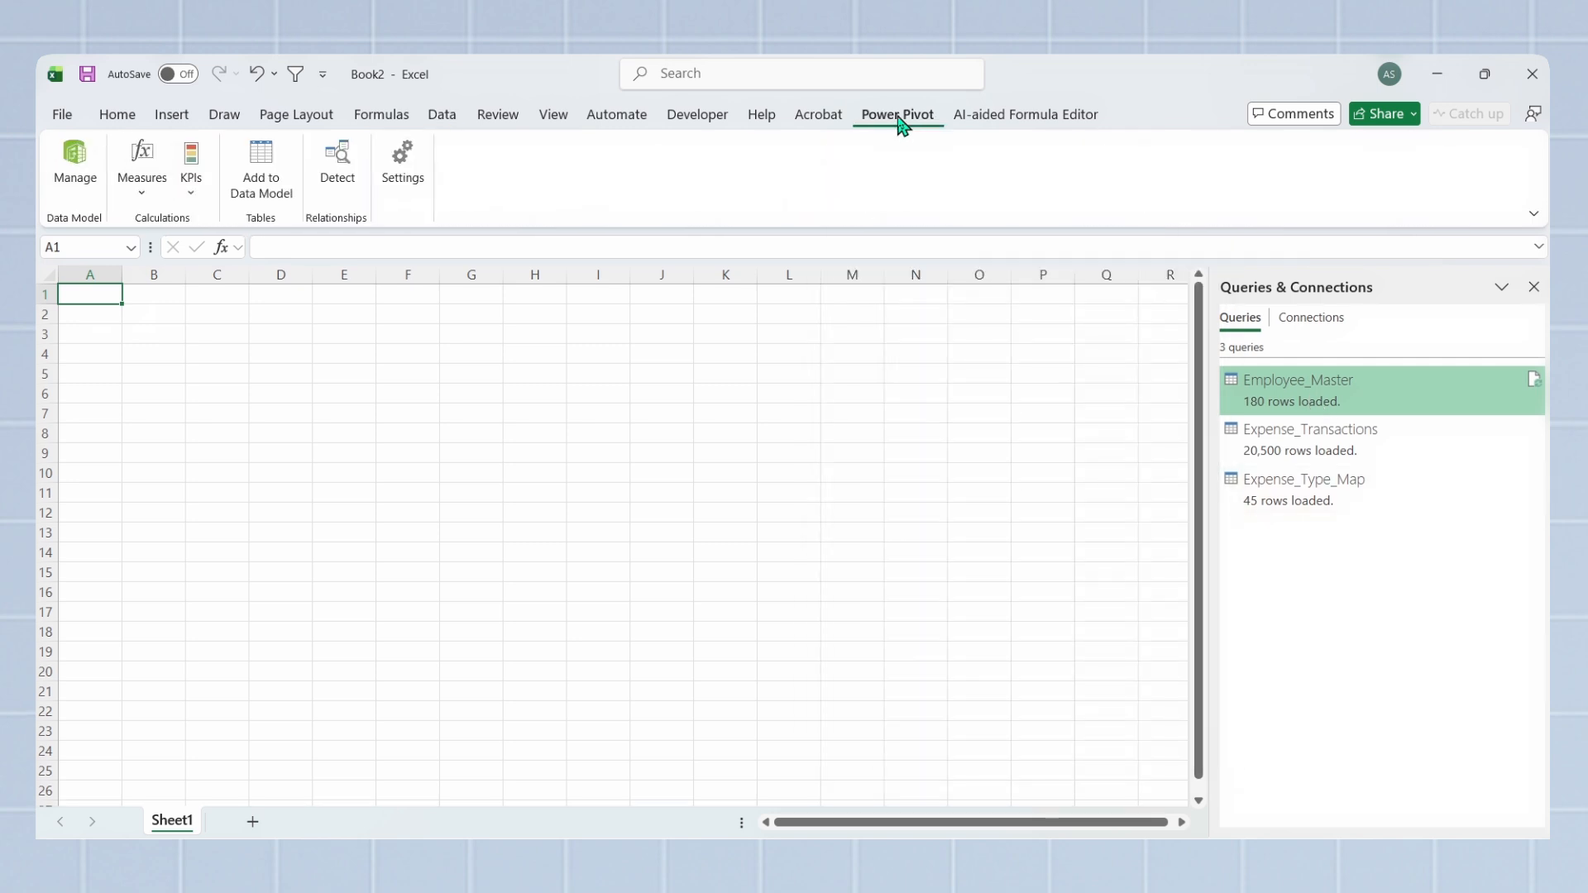
{"action": "left_click", "coordinate": [62, 114]}
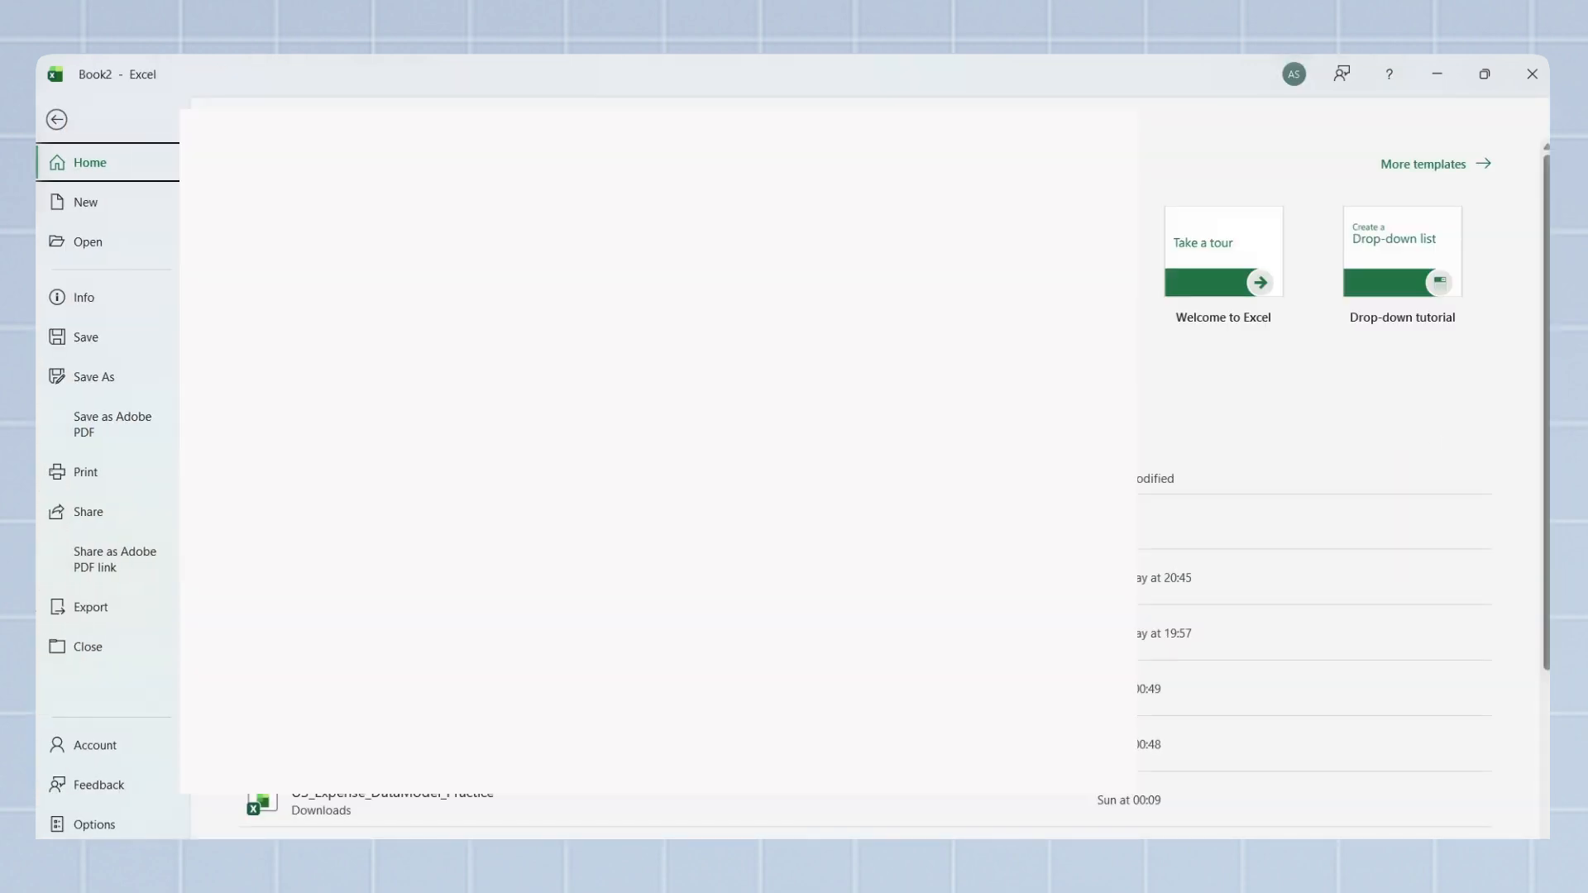
{"action": "left_click", "coordinate": [459, 483]}
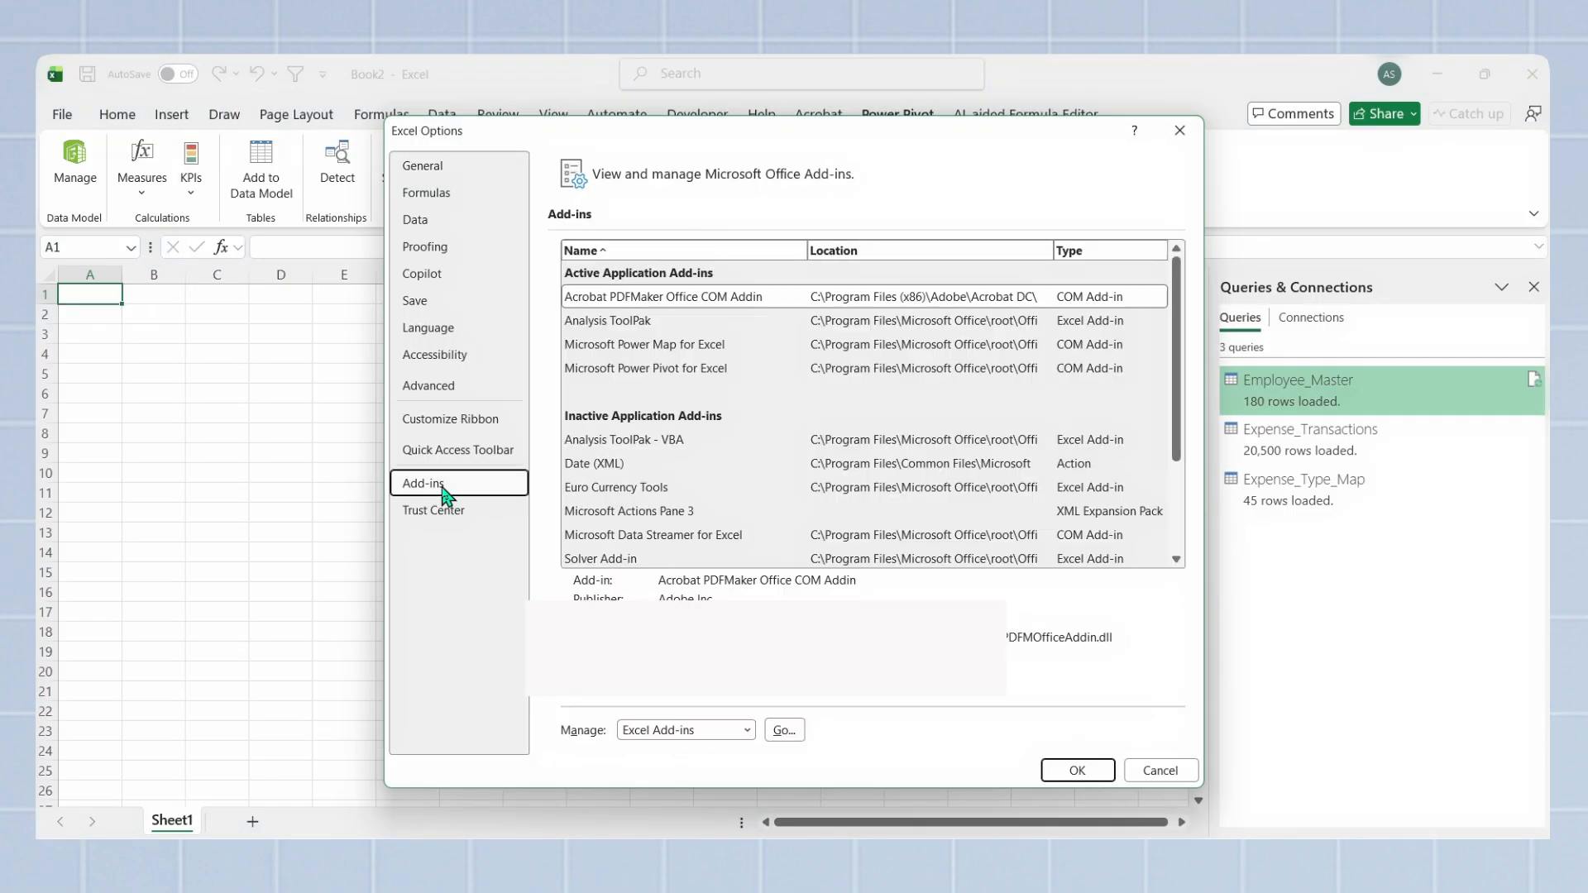
{"action": "left_click", "coordinate": [747, 730]}
{"action": "left_click", "coordinate": [718, 773]}
{"action": "left_click", "coordinate": [786, 731]}
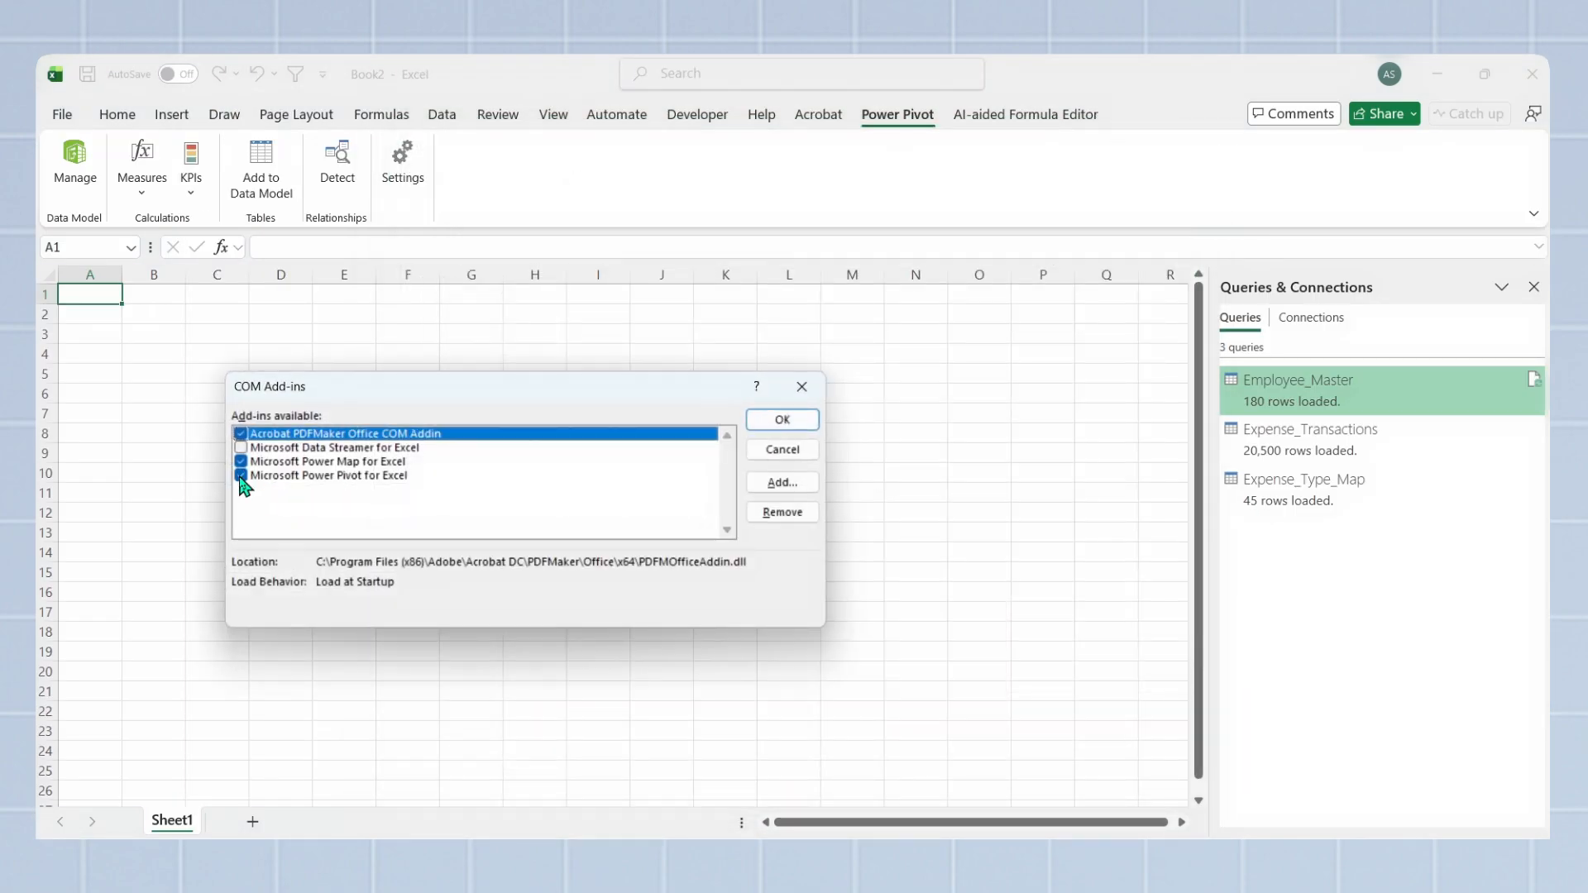
{"action": "left_click", "coordinate": [801, 386]}
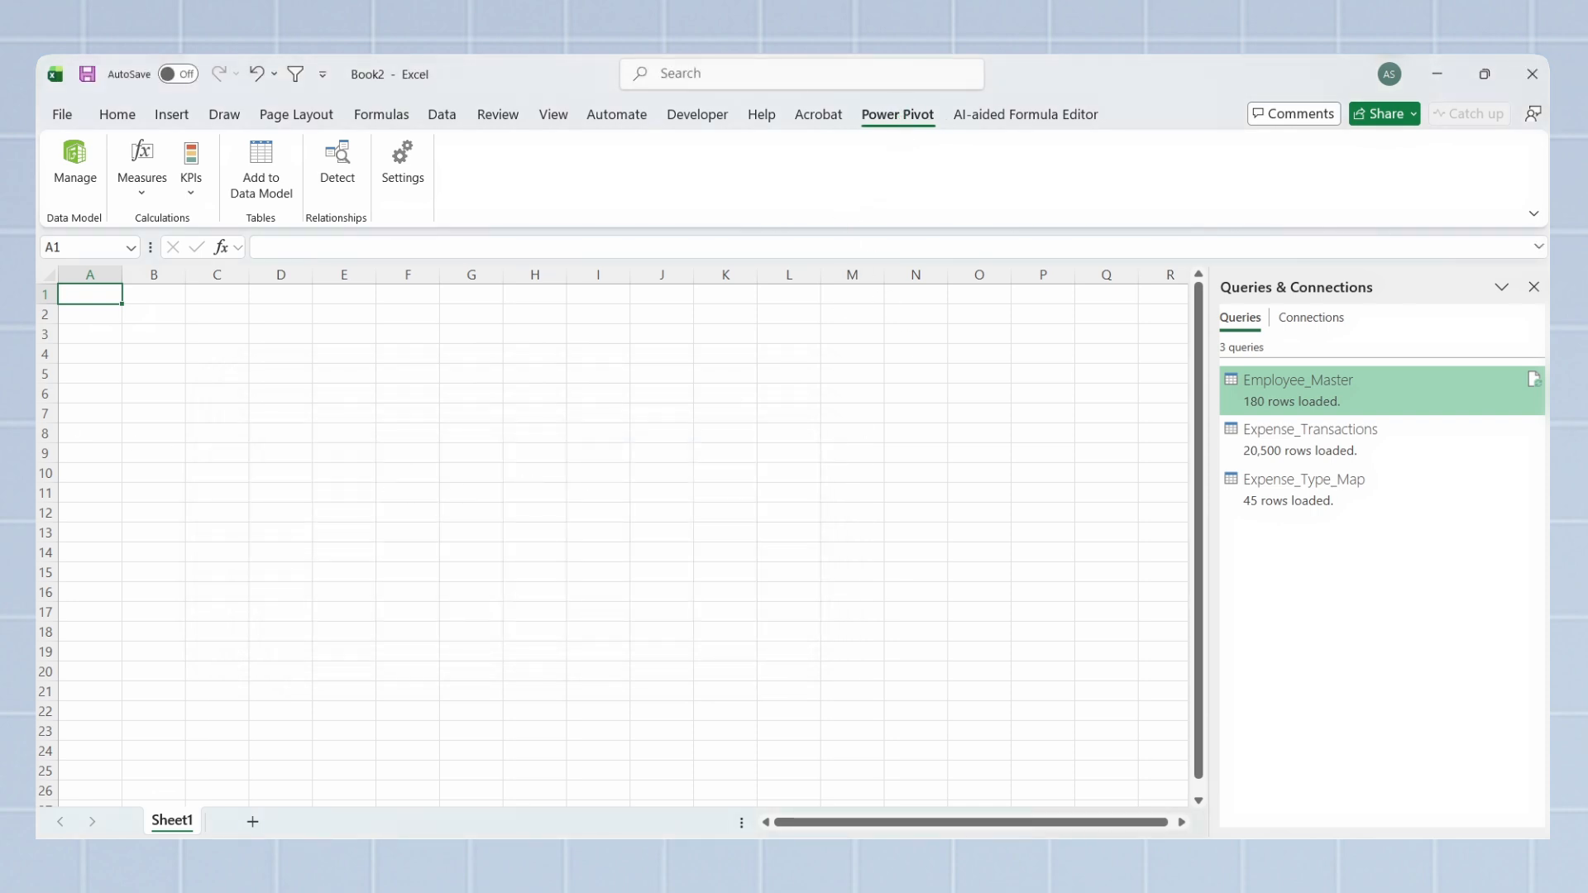
Step: Open the Data Model in diagram view, enlarge the Expense_Transactions table, and relate its Employee ID to Employee ID in Employee_Master
{"action": "left_click", "coordinate": [75, 165]}
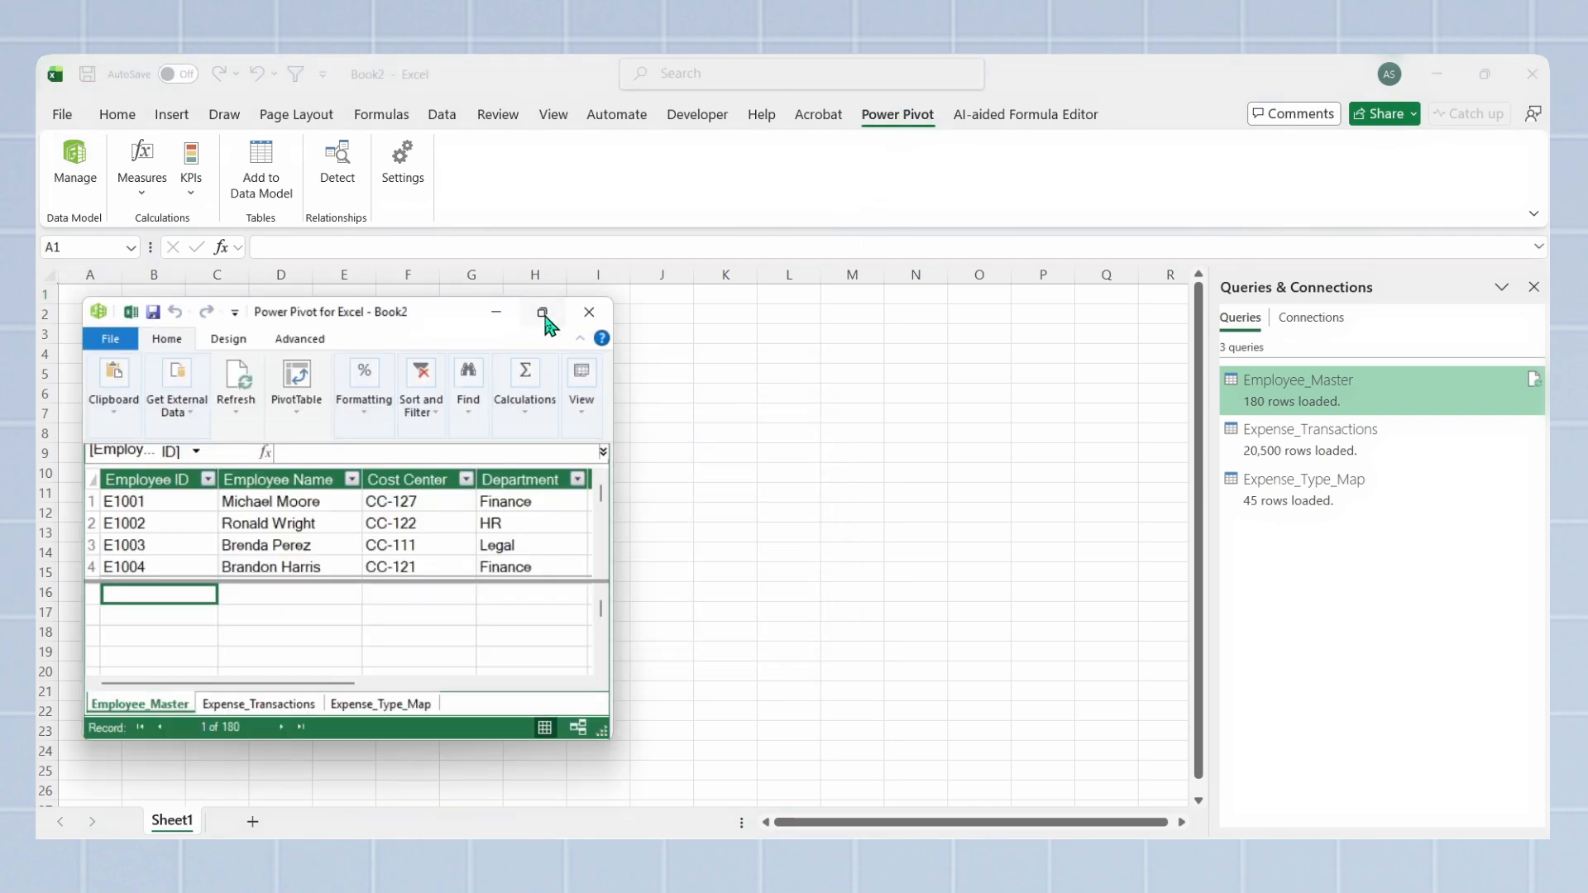
{"action": "left_click", "coordinate": [542, 312]}
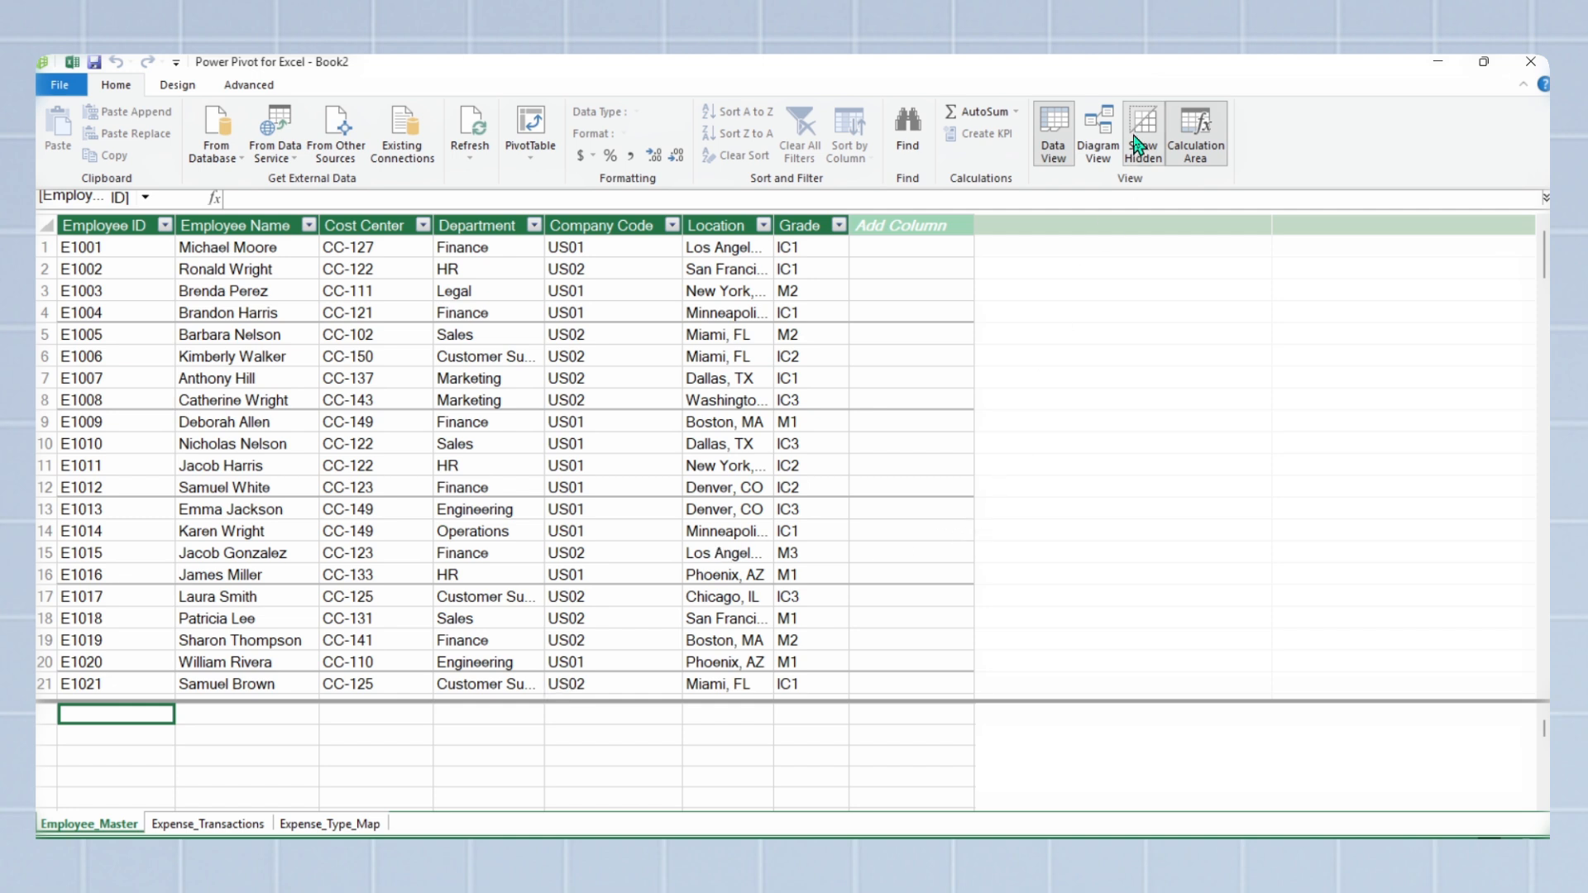
{"action": "left_click", "coordinate": [1110, 114]}
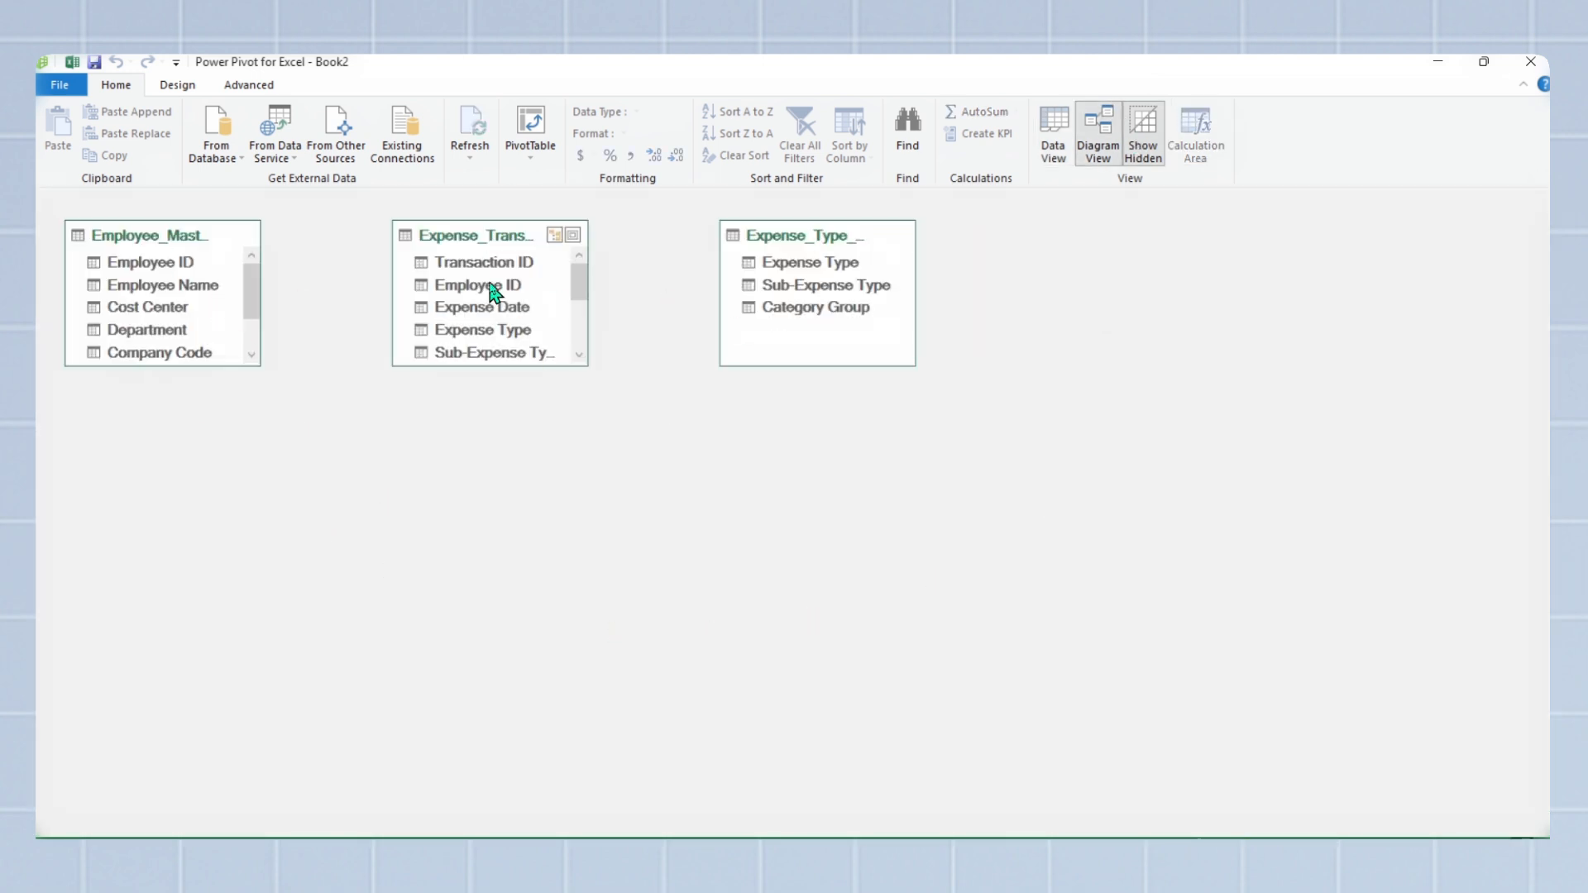
{"action": "left_click_drag", "start_coordinate": [451, 366], "coordinate": [451, 525]}
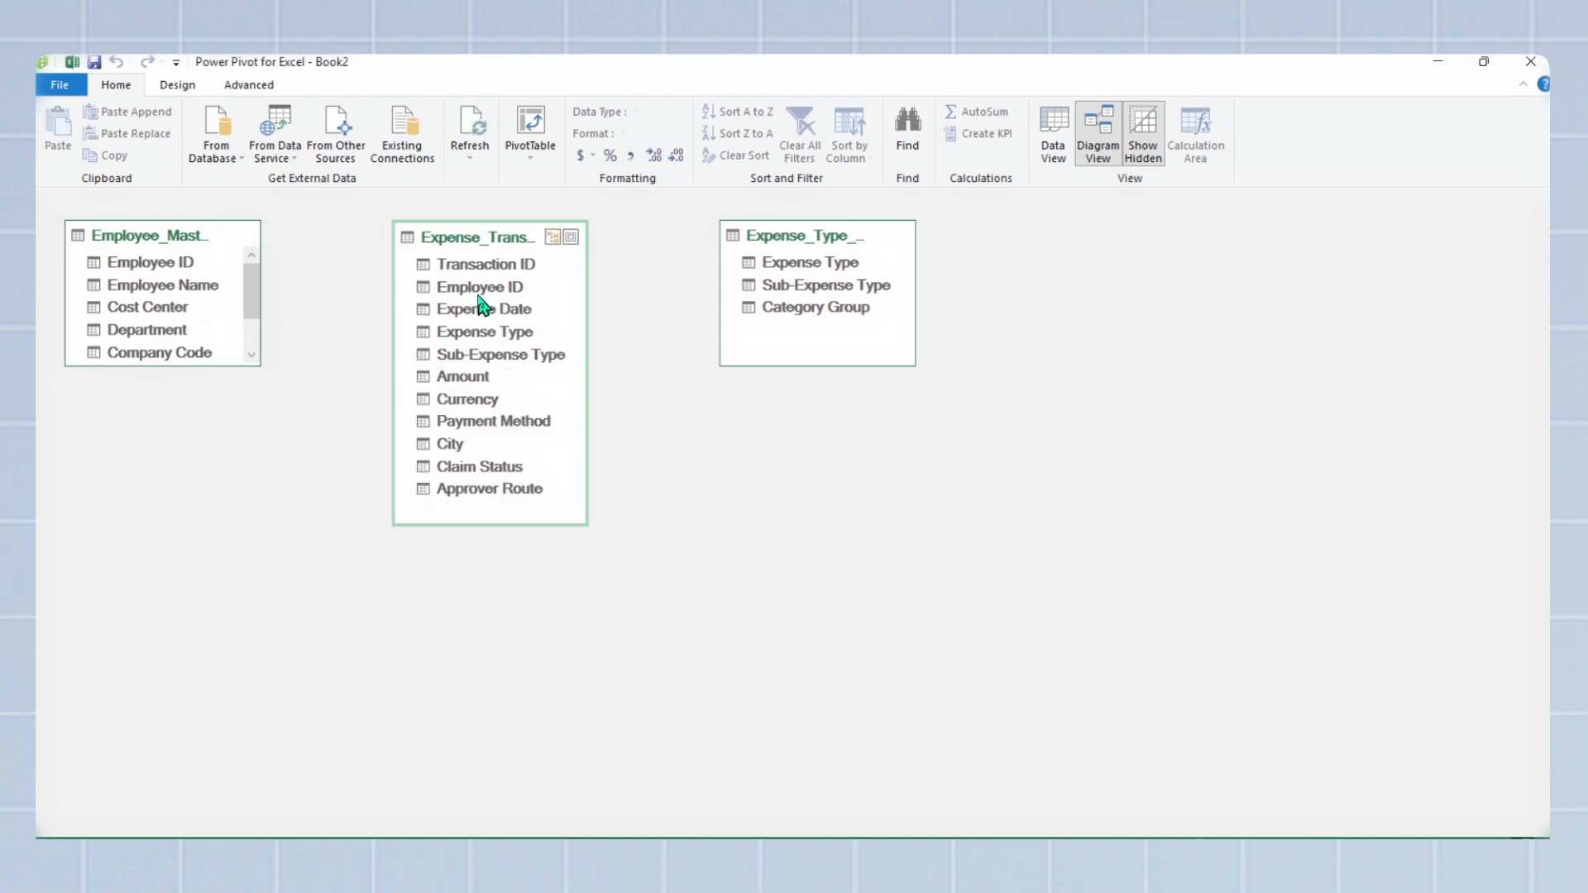
{"action": "left_click_drag", "start_coordinate": [470, 287], "coordinate": [183, 261]}
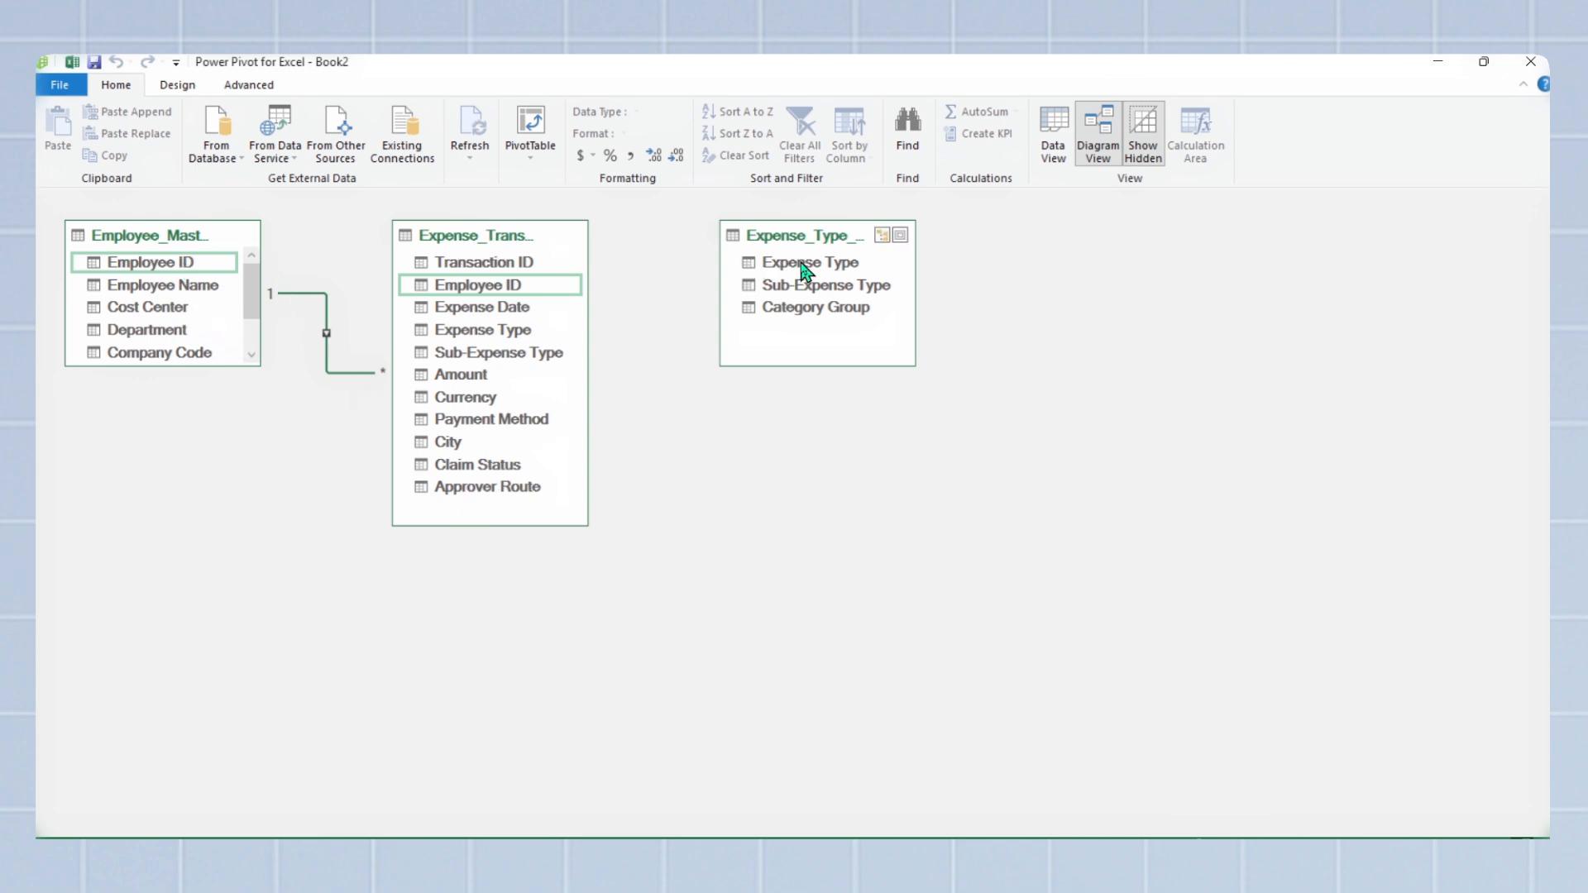
Step: Try relating Expense_Type_Map to Expense_Transactions on Expense Type, and link the two tables on Sub-Expense Type instead
{"action": "left_click_drag", "start_coordinate": [801, 267], "coordinate": [521, 339]}
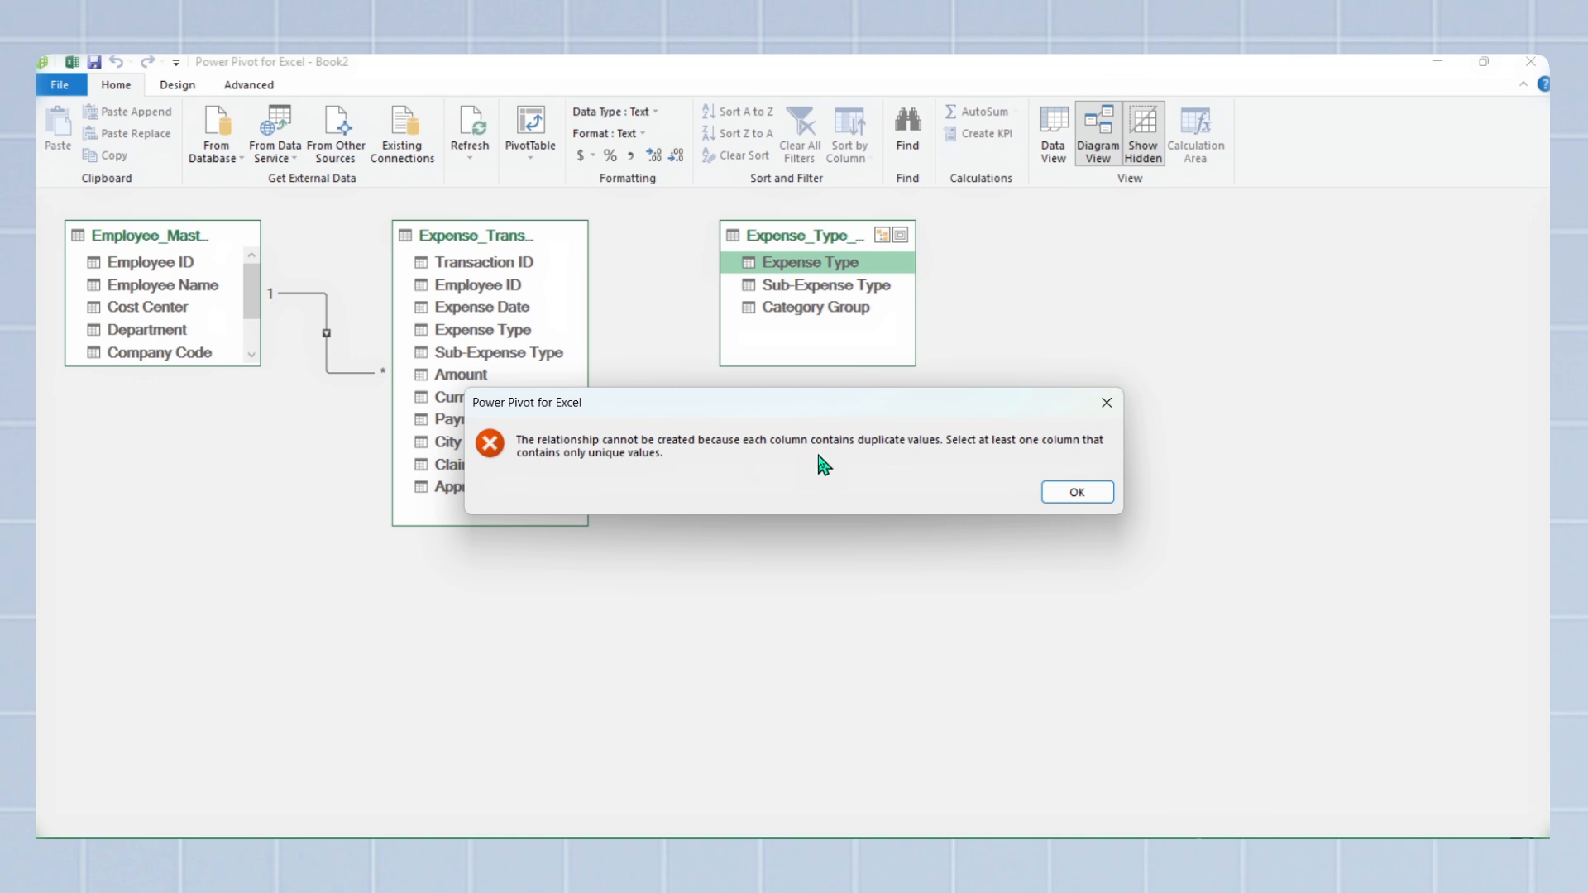
{"action": "left_click", "coordinate": [1062, 493]}
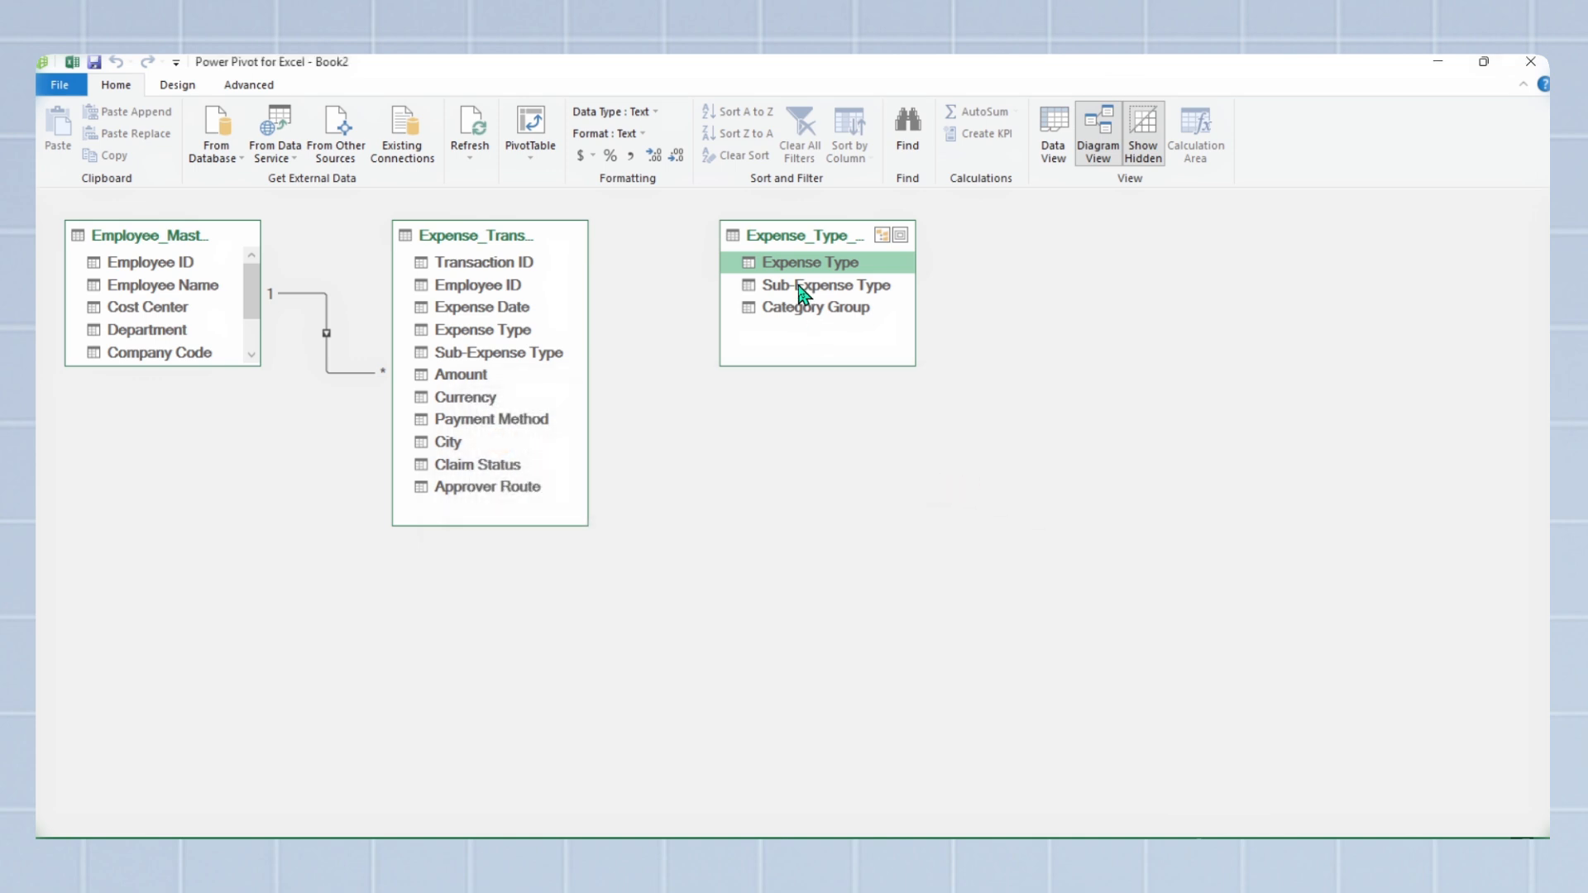
{"action": "left_click_drag", "start_coordinate": [801, 290], "coordinate": [575, 357]}
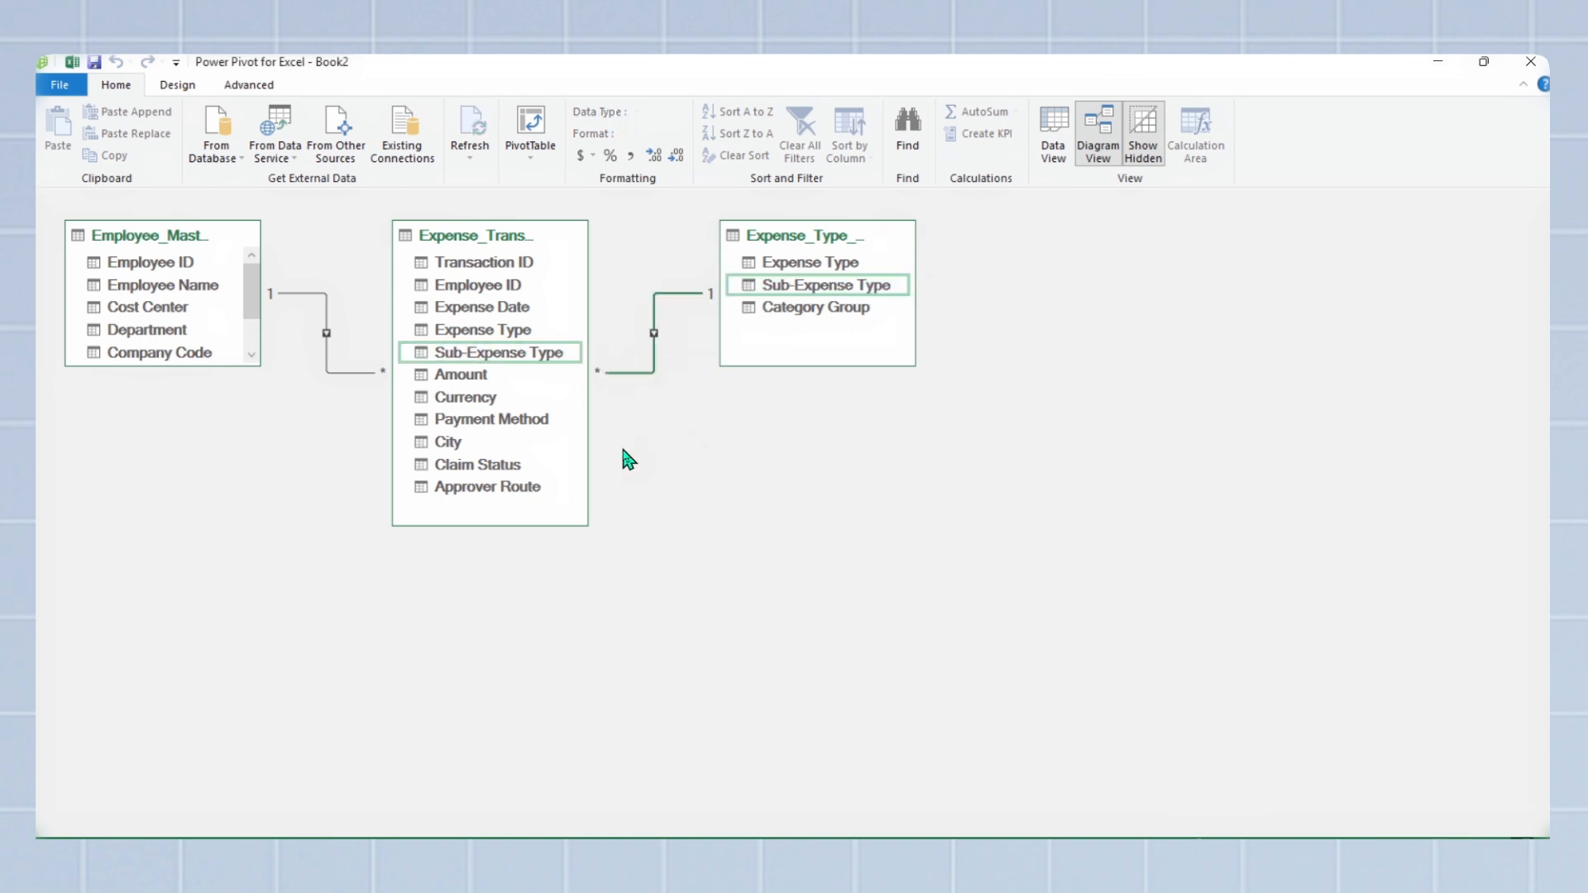
Step: Create a PivotTable from the Data Model on a new worksheet and sum Amount from Expense_Transactions as its value
{"action": "left_click", "coordinate": [545, 130]}
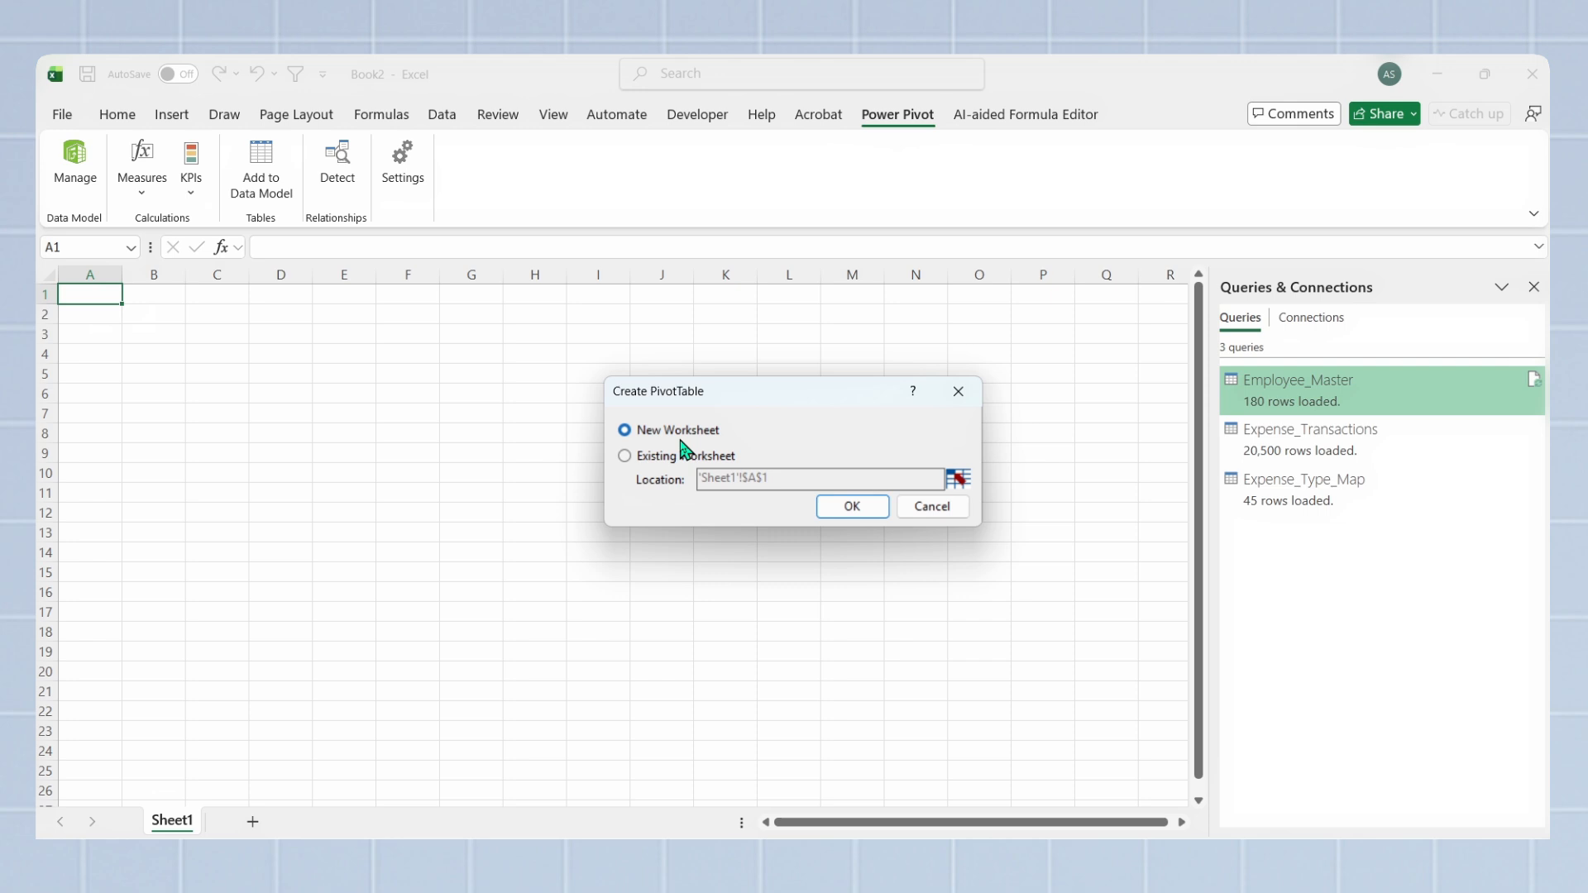
{"action": "left_click", "coordinate": [849, 508]}
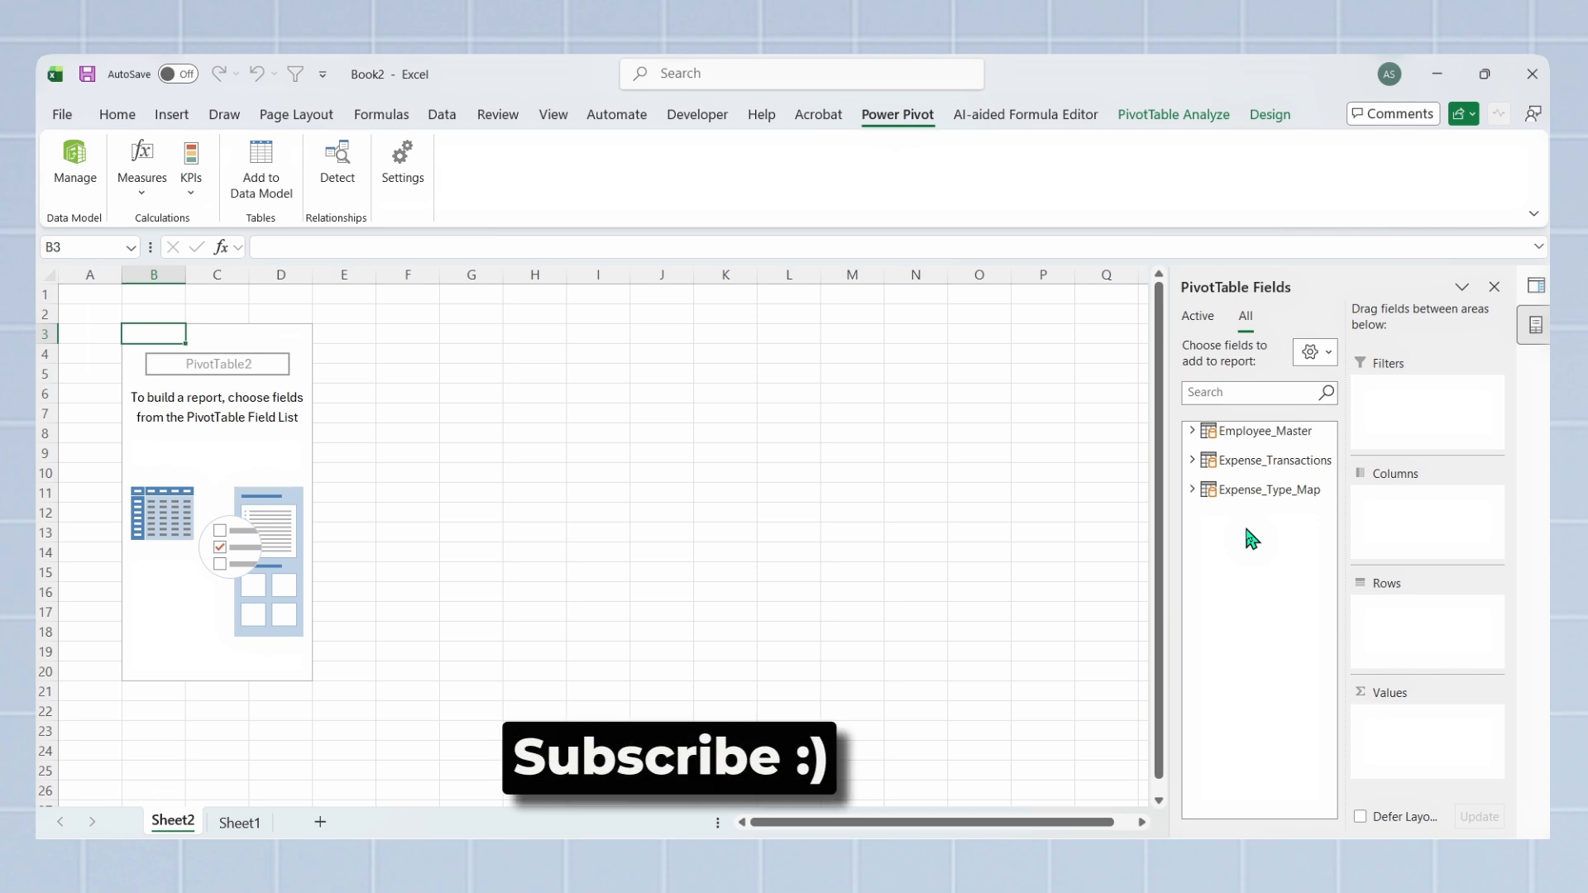
{"action": "left_click", "coordinate": [1192, 459]}
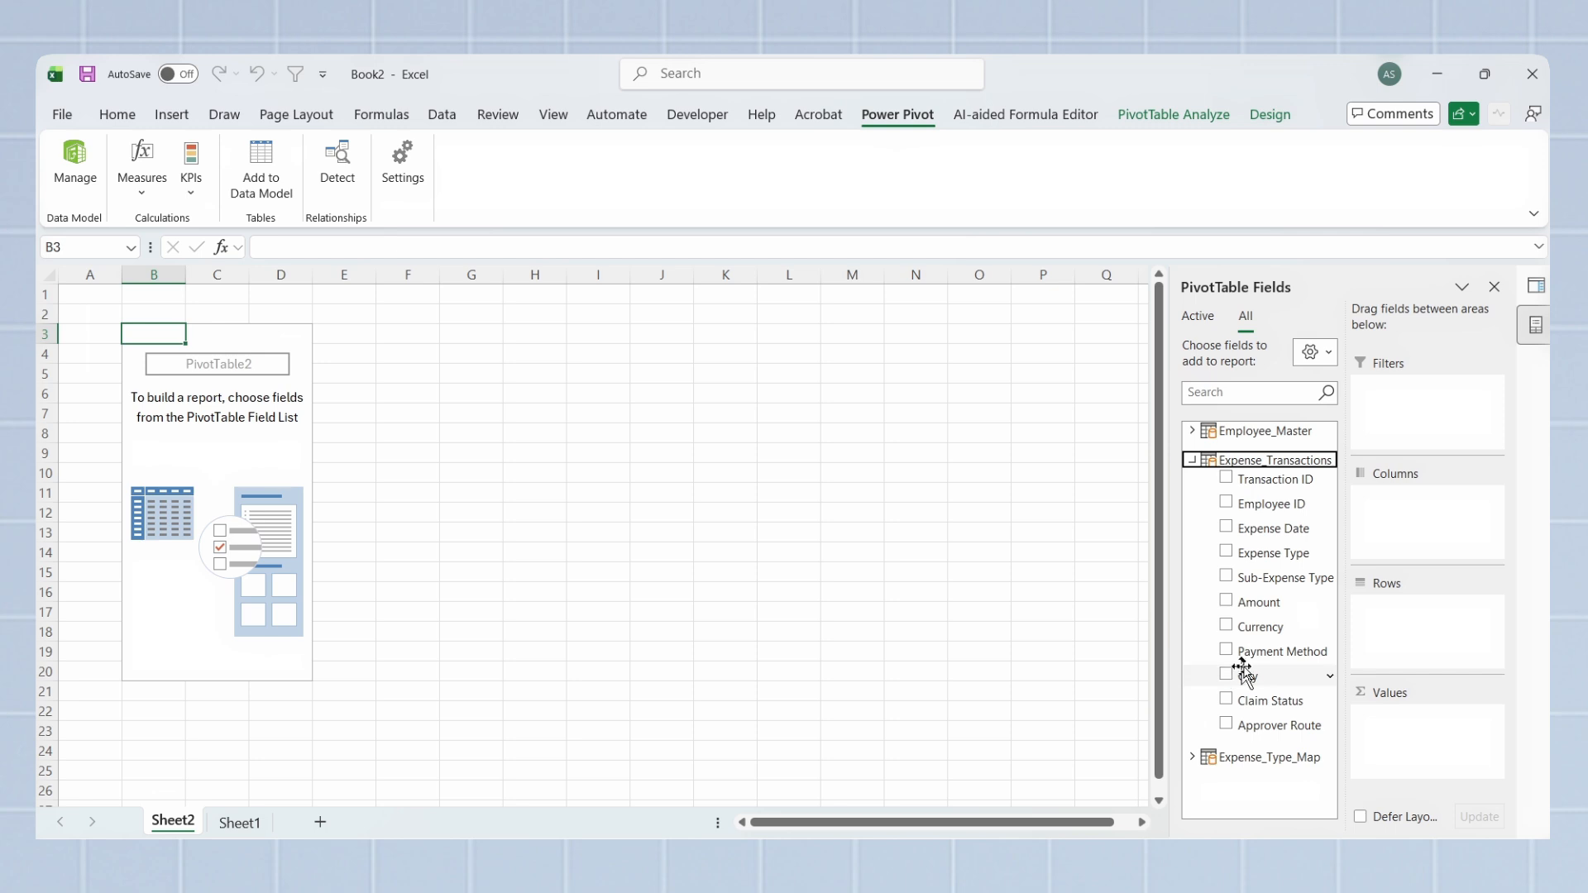
{"action": "left_click_drag", "start_coordinate": [1273, 603], "coordinate": [1406, 755]}
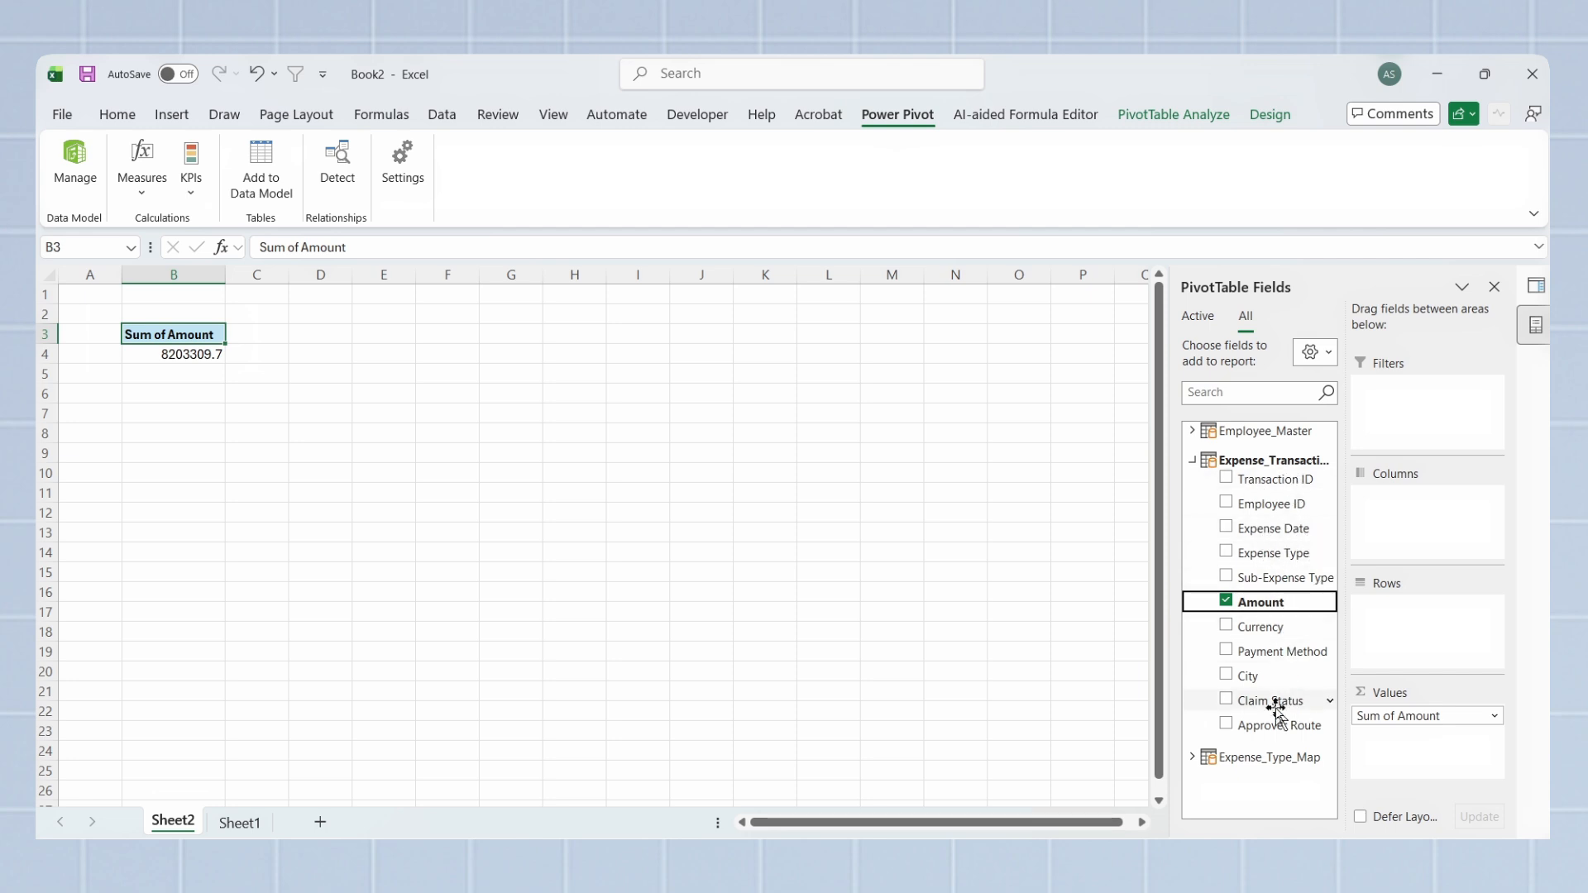
Step: Break the PivotTable down by Employee Name from Employee_Master and take that row field out again
{"action": "left_click", "coordinate": [1191, 460]}
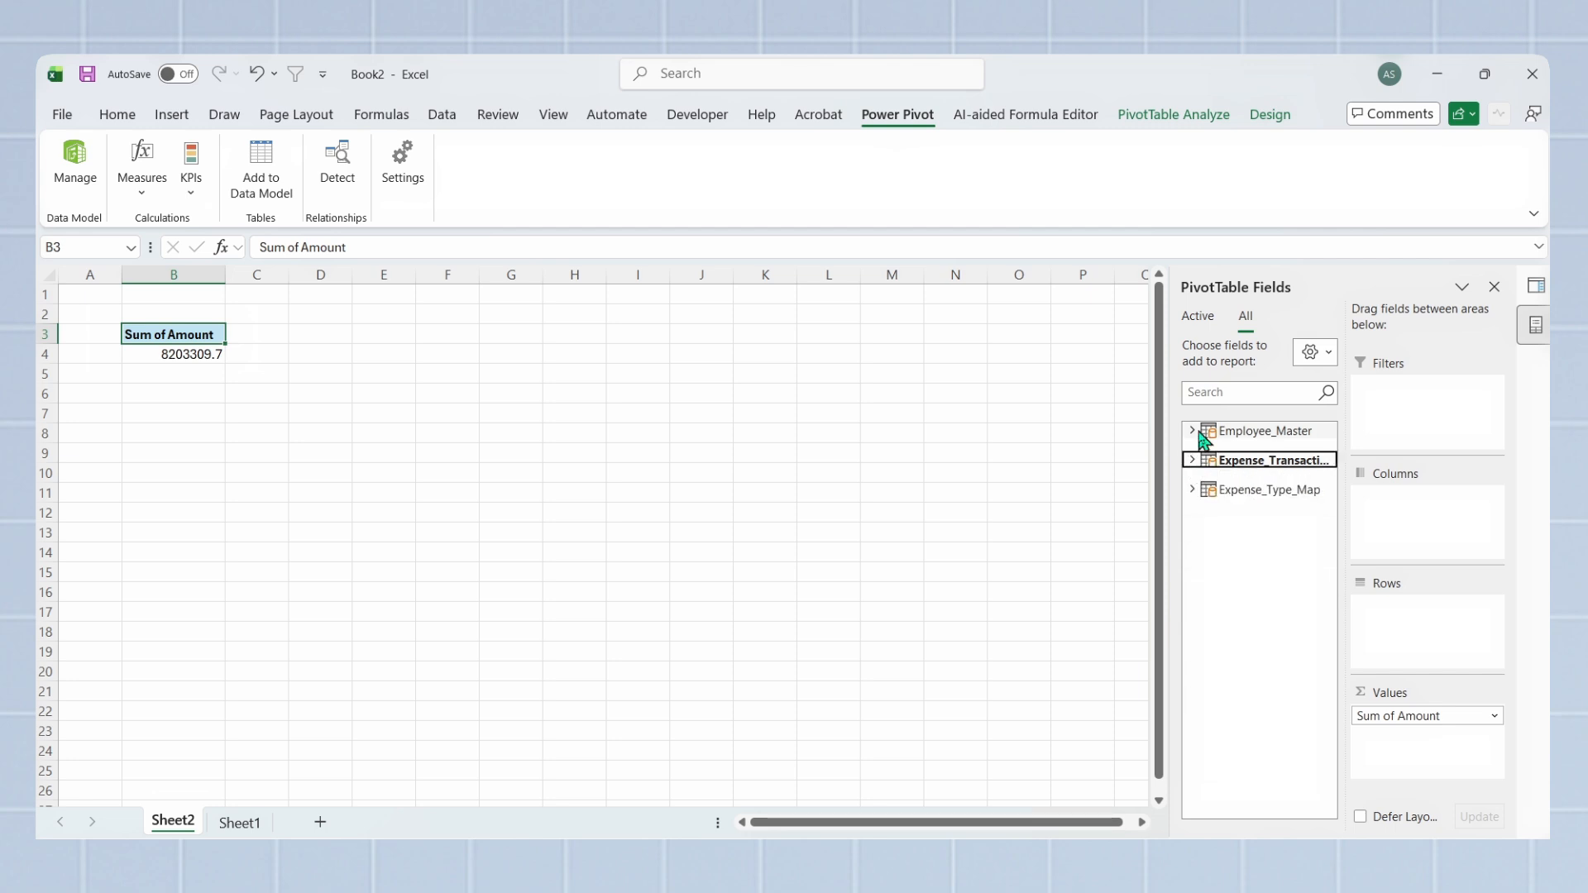
{"action": "left_click", "coordinate": [1195, 432]}
{"action": "left_click_drag", "start_coordinate": [1198, 466], "coordinate": [1446, 622]}
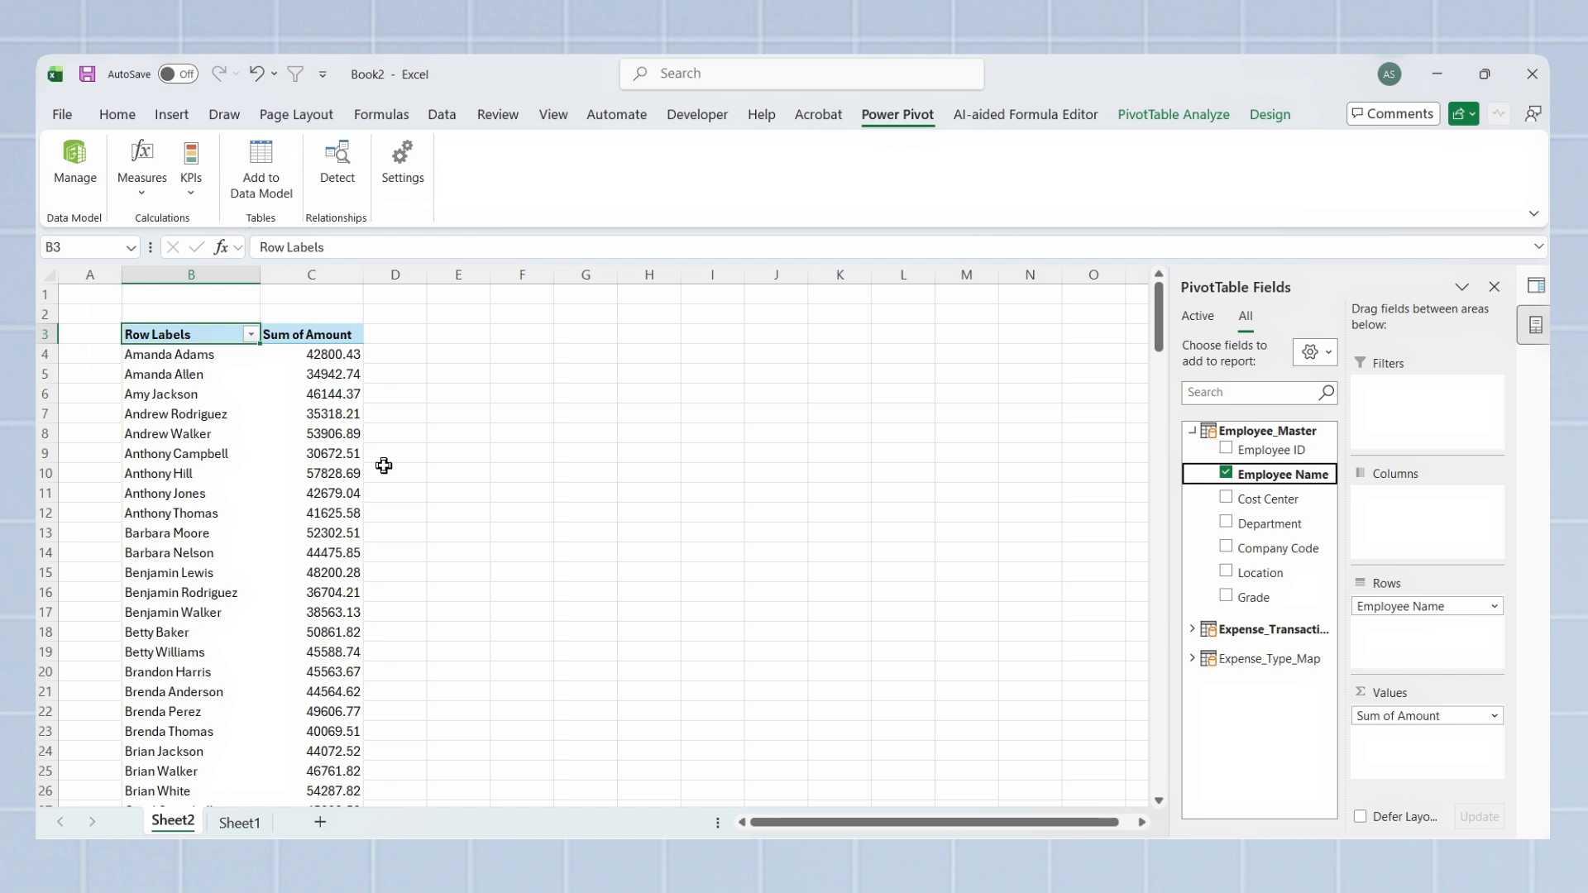
{"action": "left_click", "coordinate": [1192, 630]}
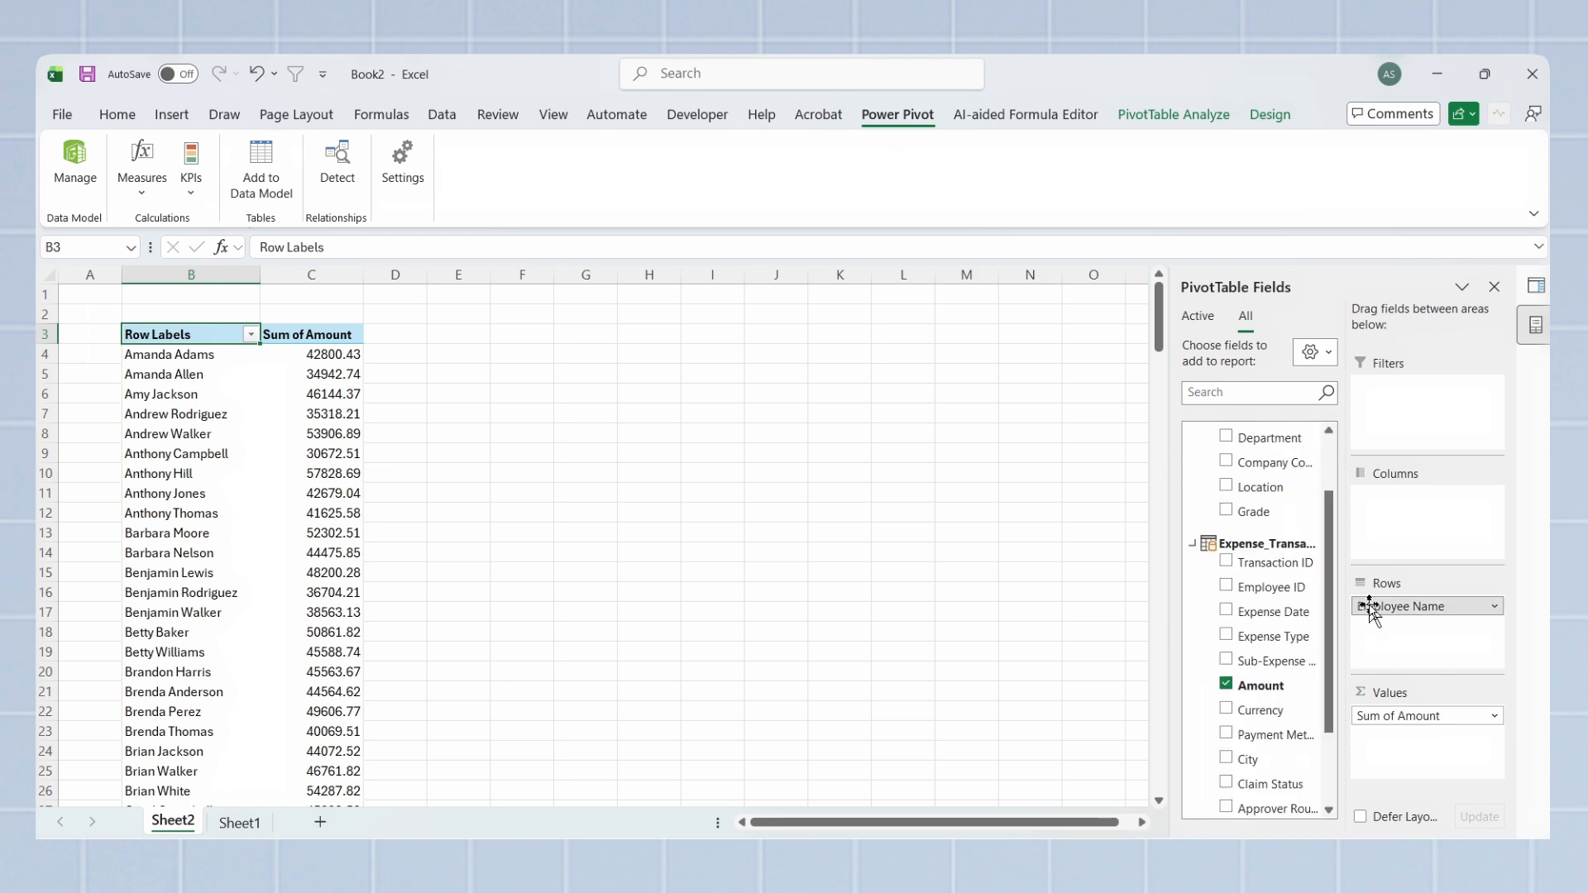
{"action": "left_click_drag", "start_coordinate": [1369, 606], "coordinate": [1090, 597]}
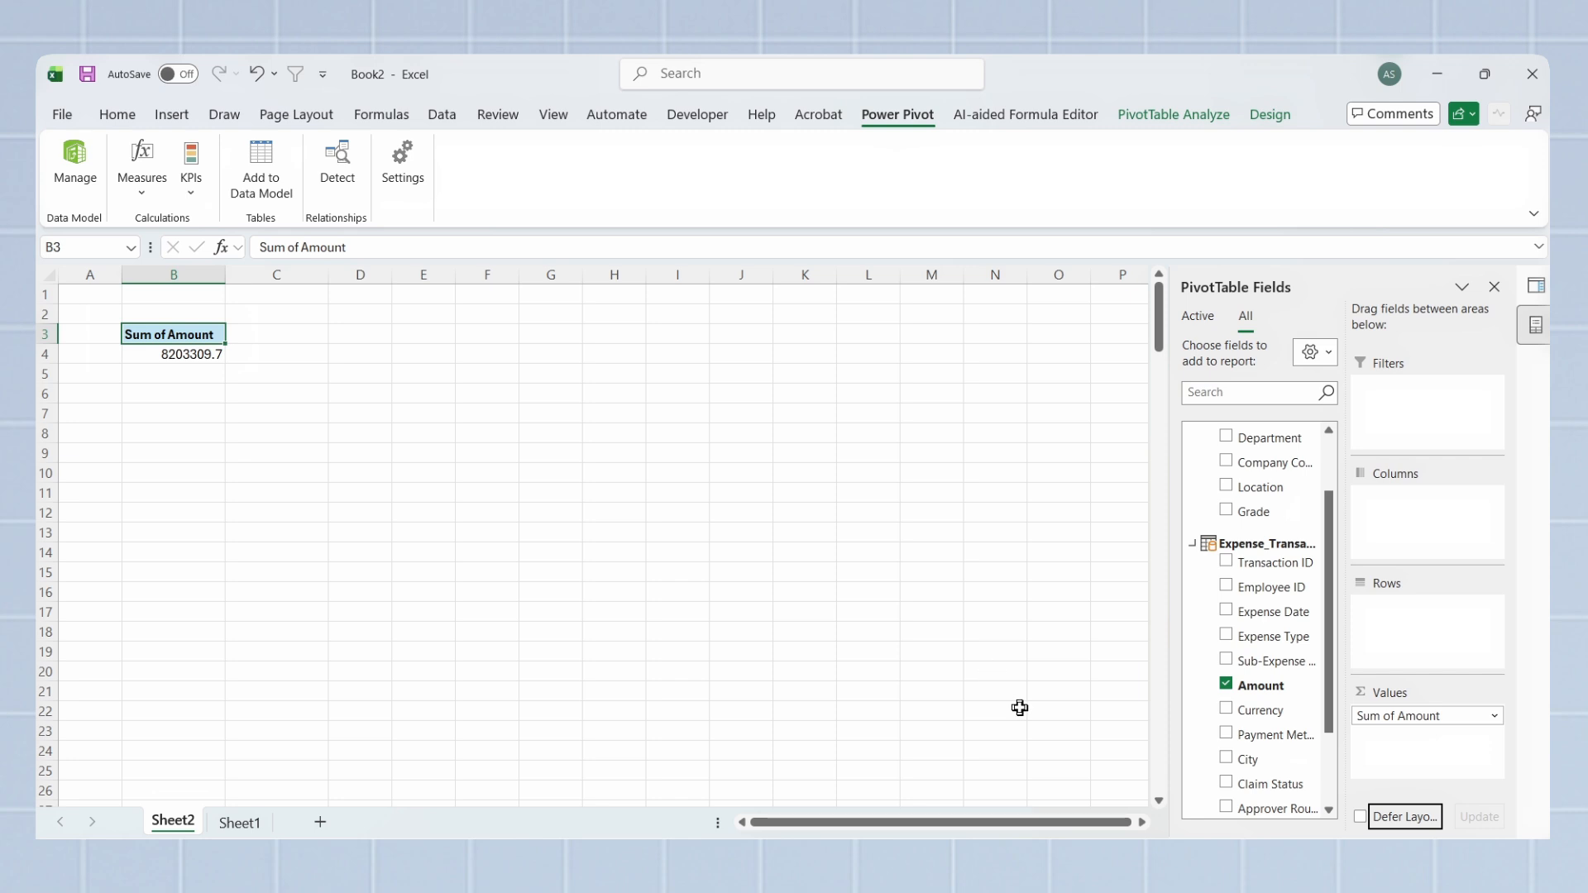
Step: Group the PivotTable rows by Category Group from Expense_Type_Map, with Expense Type from Expense_Transactions nested beneath it
{"action": "left_click_drag", "start_coordinate": [1329, 692], "coordinate": [1426, 637]}
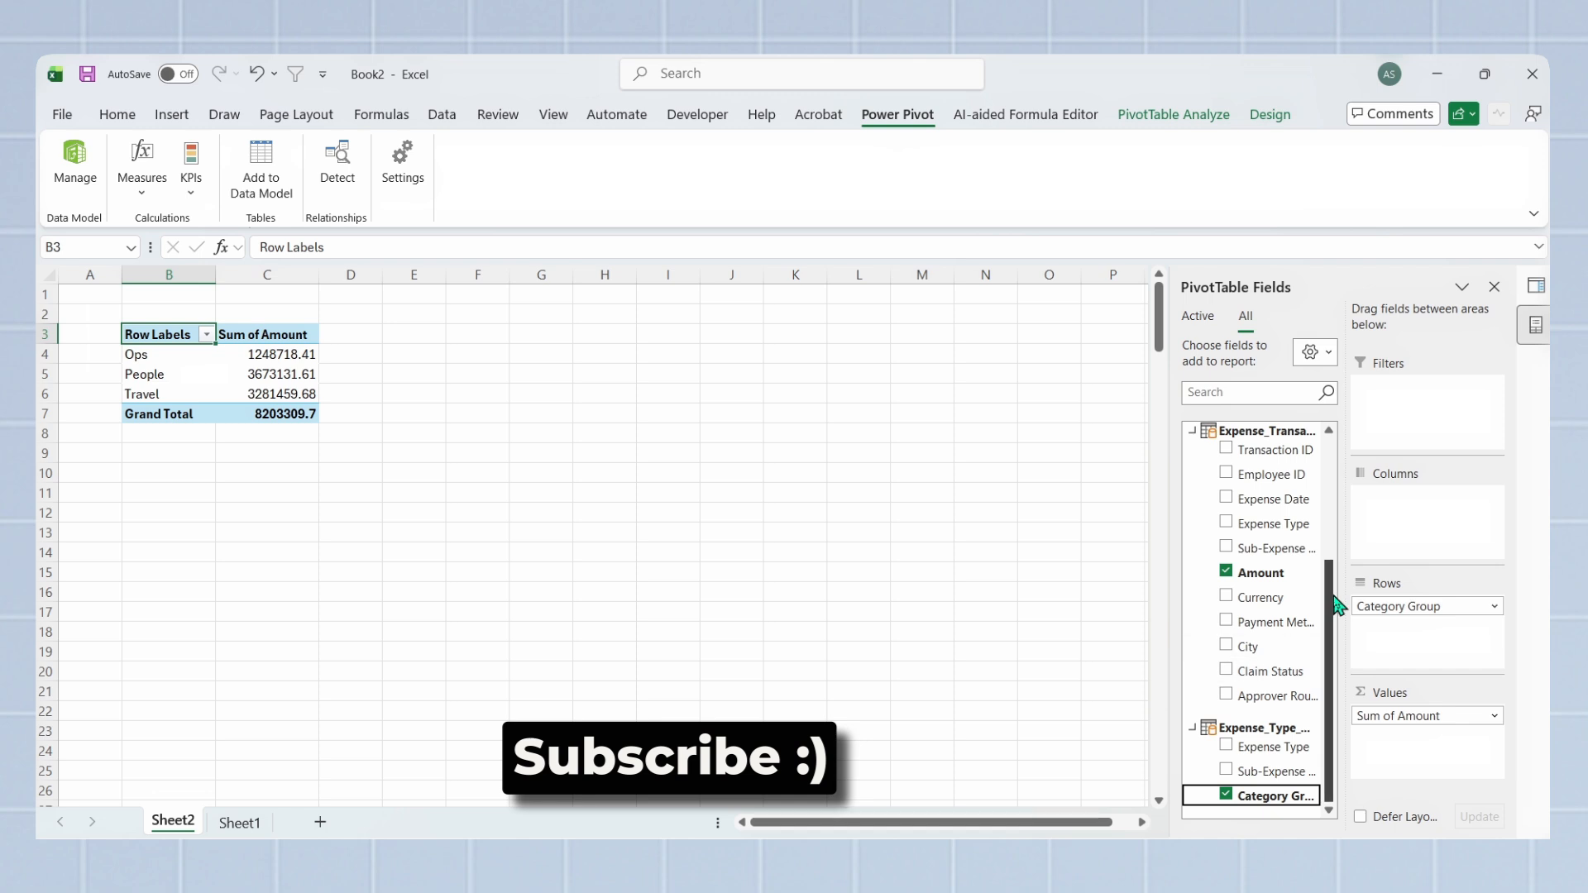
{"action": "scroll", "coordinate": [1257, 595], "scroll_direction": "up", "scroll_amount": 1}
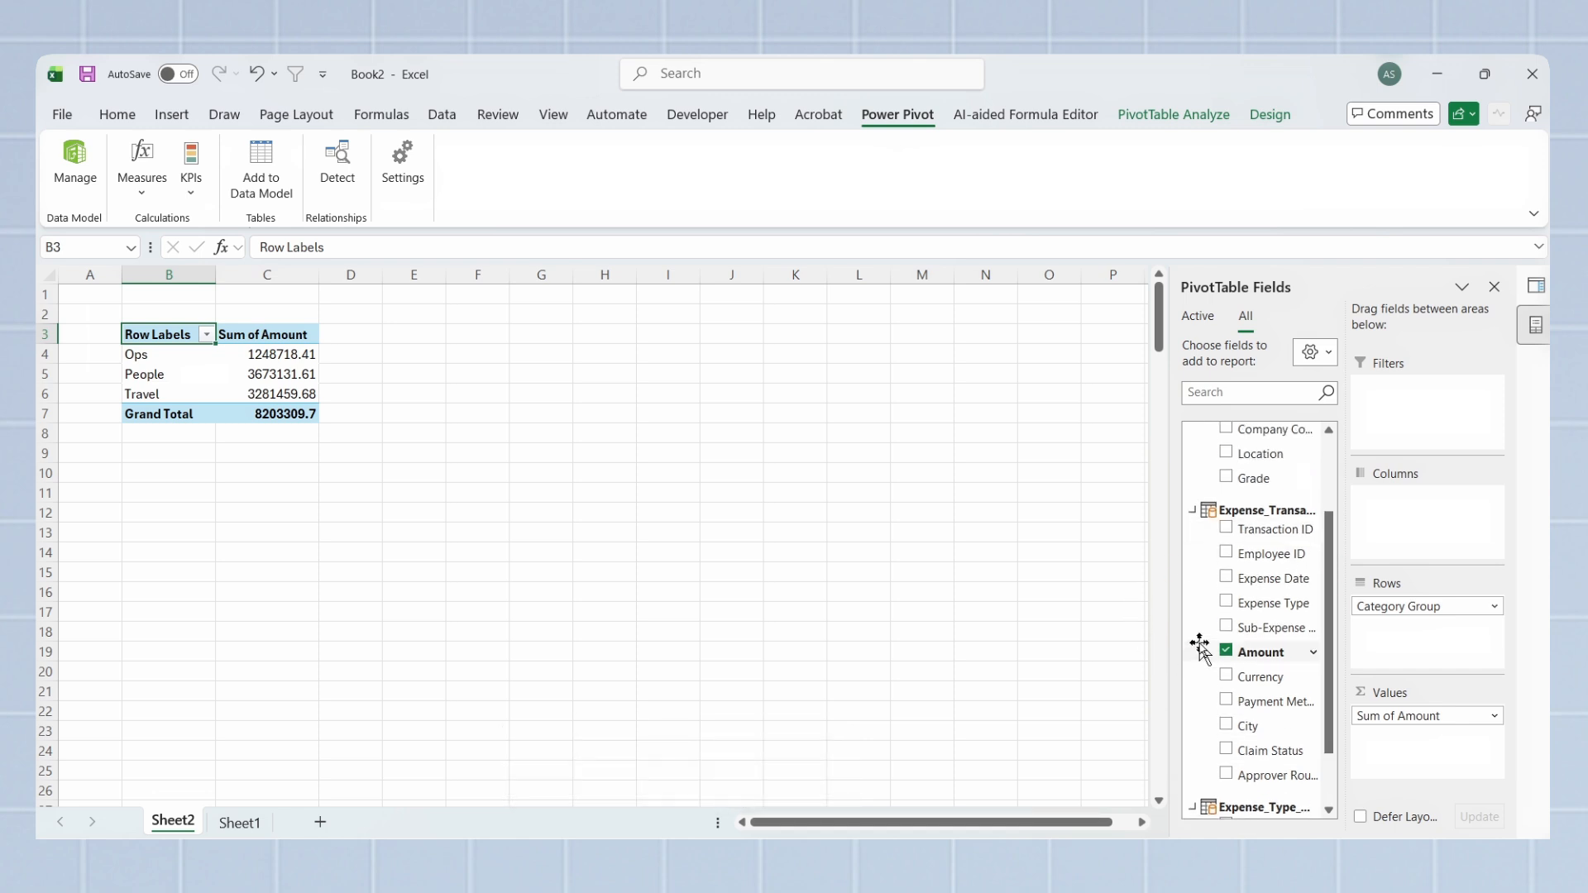
{"action": "left_click_drag", "start_coordinate": [1268, 610], "coordinate": [1435, 658]}
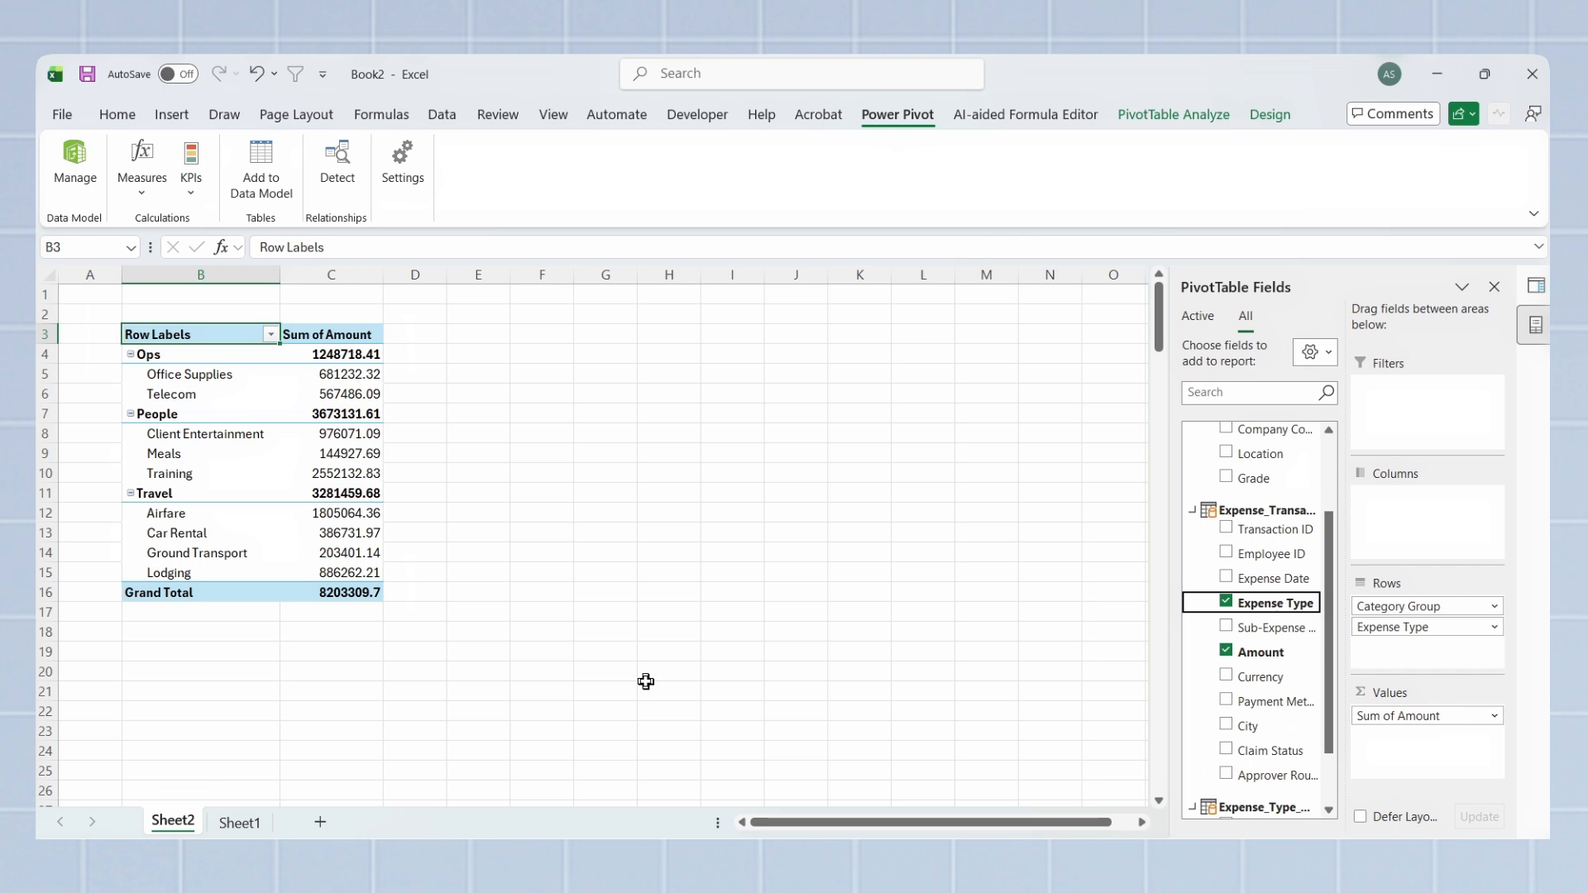
{"action": "key", "text": "alt+Tab"}
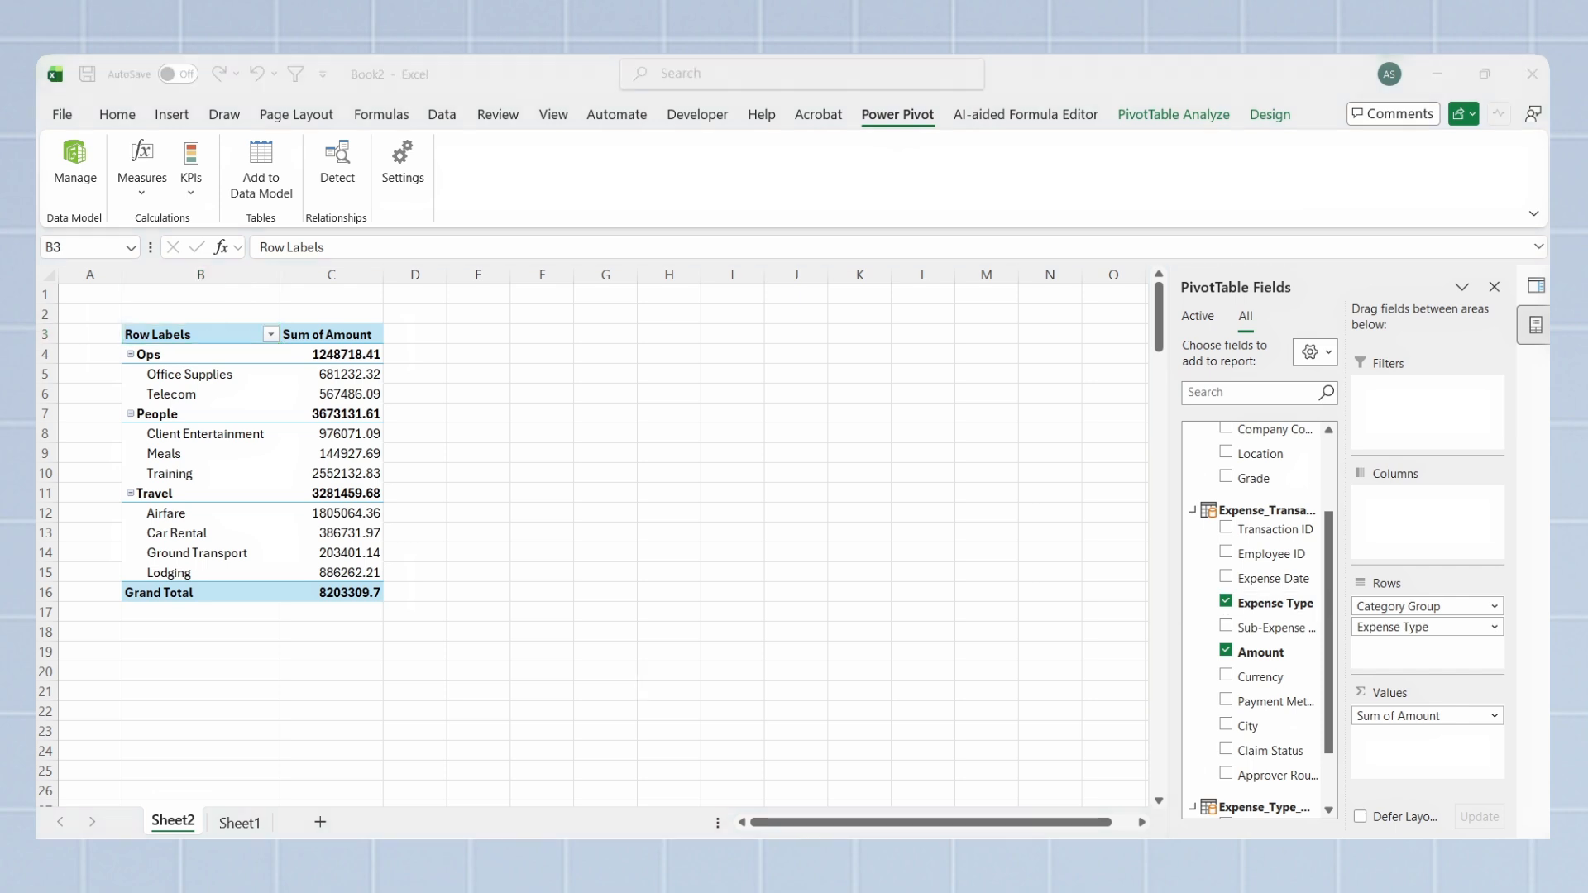